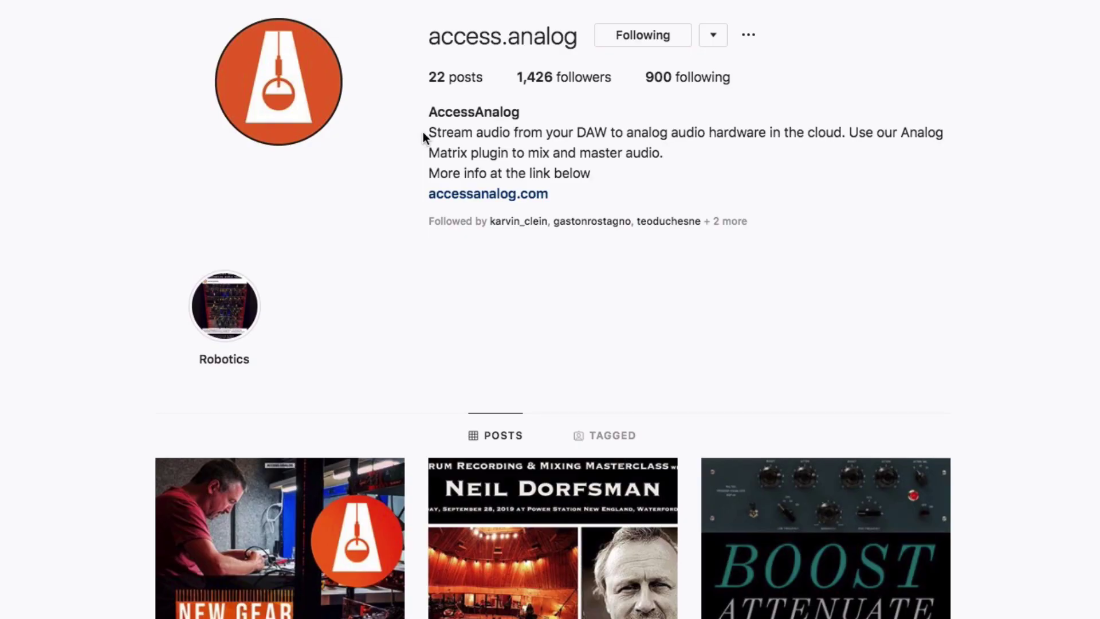
Step: Select the access.analog bio's opening sentence, then open the 'Robotics' story highlight
{"action": "left_click_drag", "start_coordinate": [423, 132], "coordinate": [521, 133]}
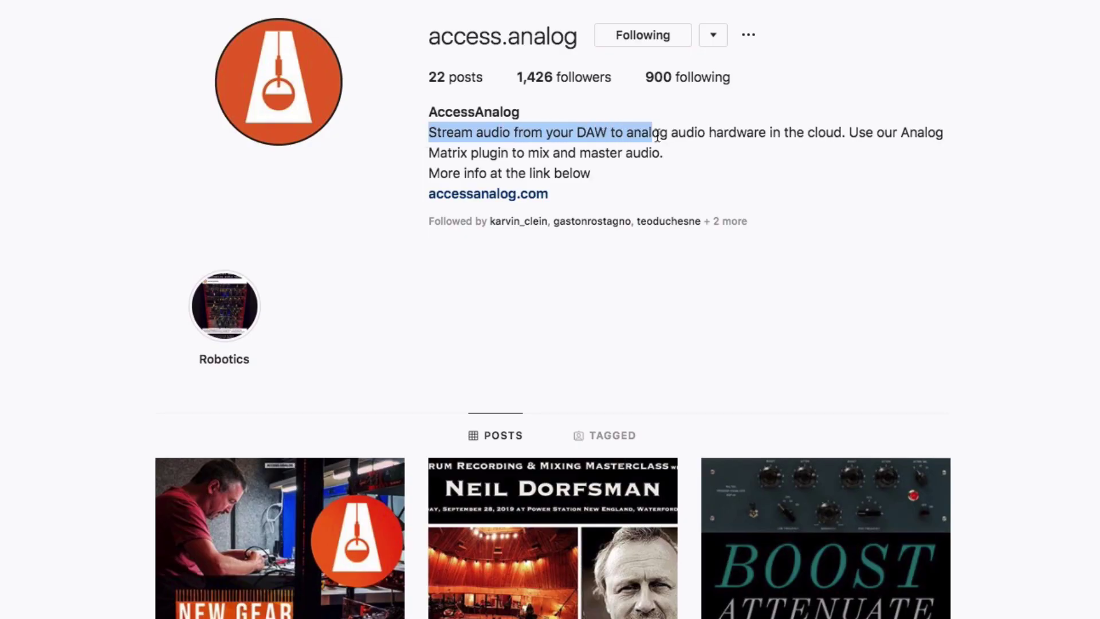
{"action": "left_click_drag", "start_coordinate": [658, 134], "coordinate": [733, 136]}
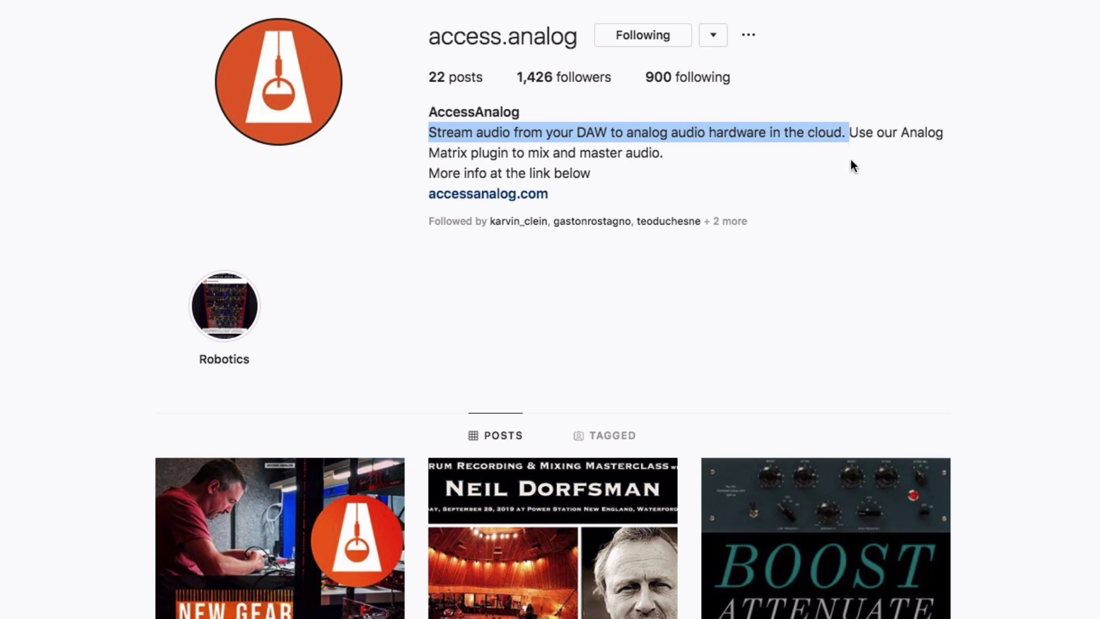
{"action": "left_click", "coordinate": [228, 315]}
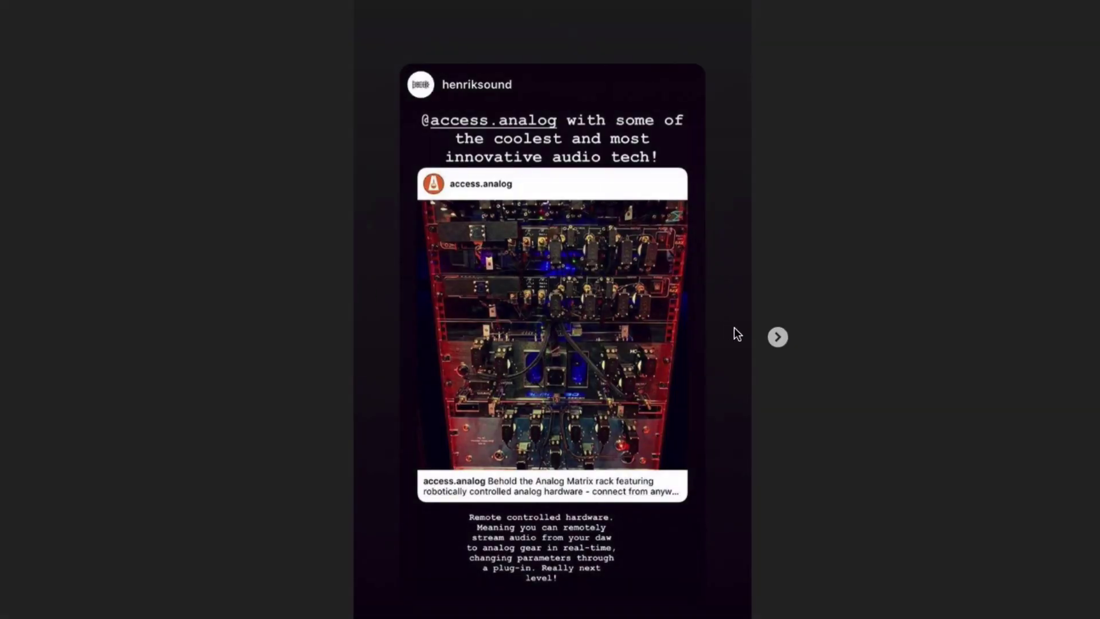
Step: Advance to the next Robotics story, which asks whether an HG-2 is rigged for remote use
{"action": "left_click", "coordinate": [778, 338]}
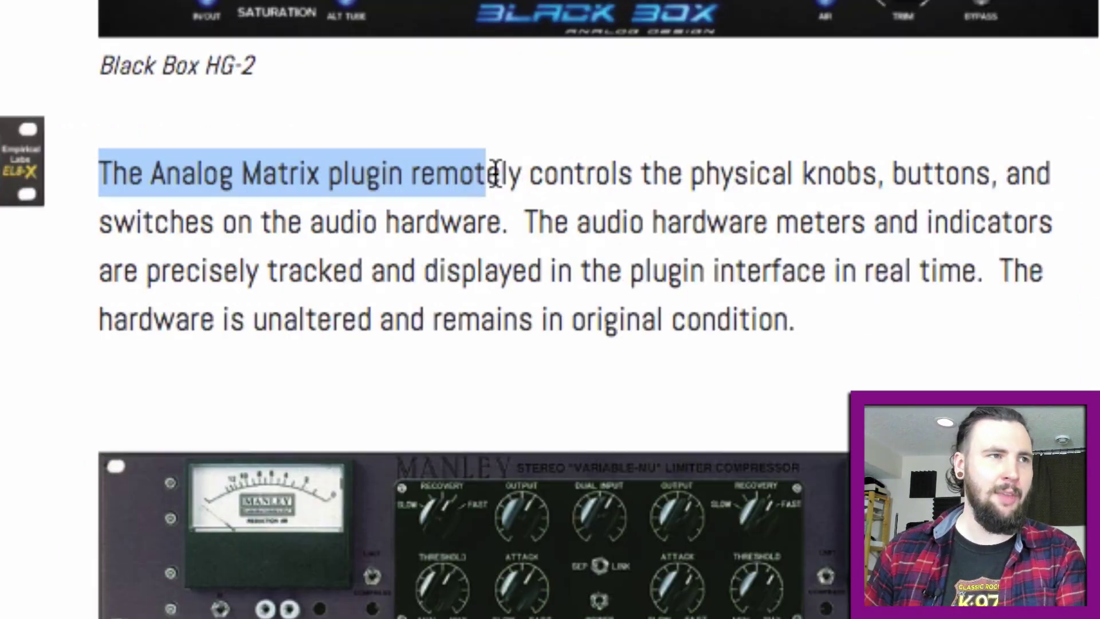
Step: Highlight the sentence saying the Analog Matrix plugin remotely controls real hardware
{"action": "left_click_drag", "start_coordinate": [504, 172], "coordinate": [942, 243]}
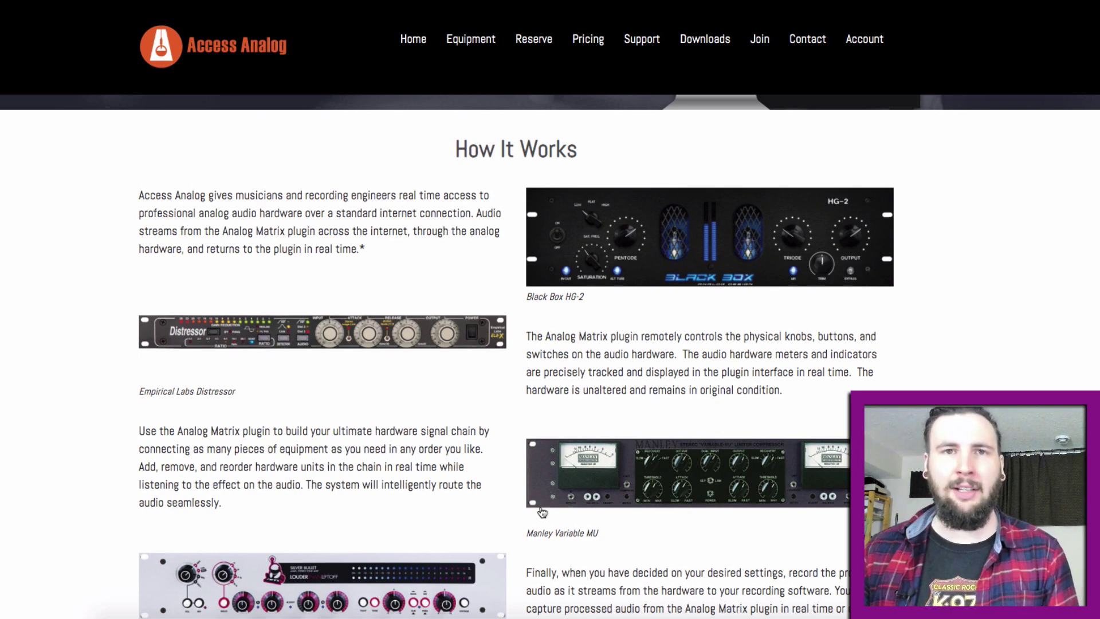
Step: Scroll down the How It Works page, briefly highlighting then clearing the Silver Bullet caption
{"action": "scroll", "coordinate": [542, 512], "scroll_direction": "down", "scroll_amount": 2}
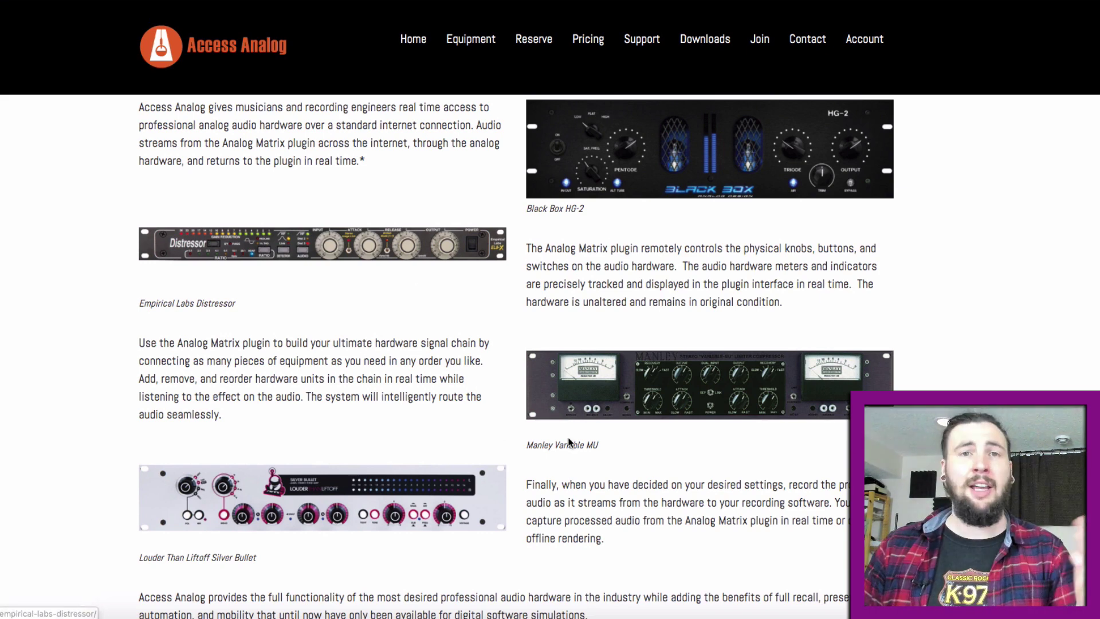
{"action": "left_click_drag", "start_coordinate": [509, 453], "coordinate": [618, 449]}
{"action": "left_click", "coordinate": [607, 467]}
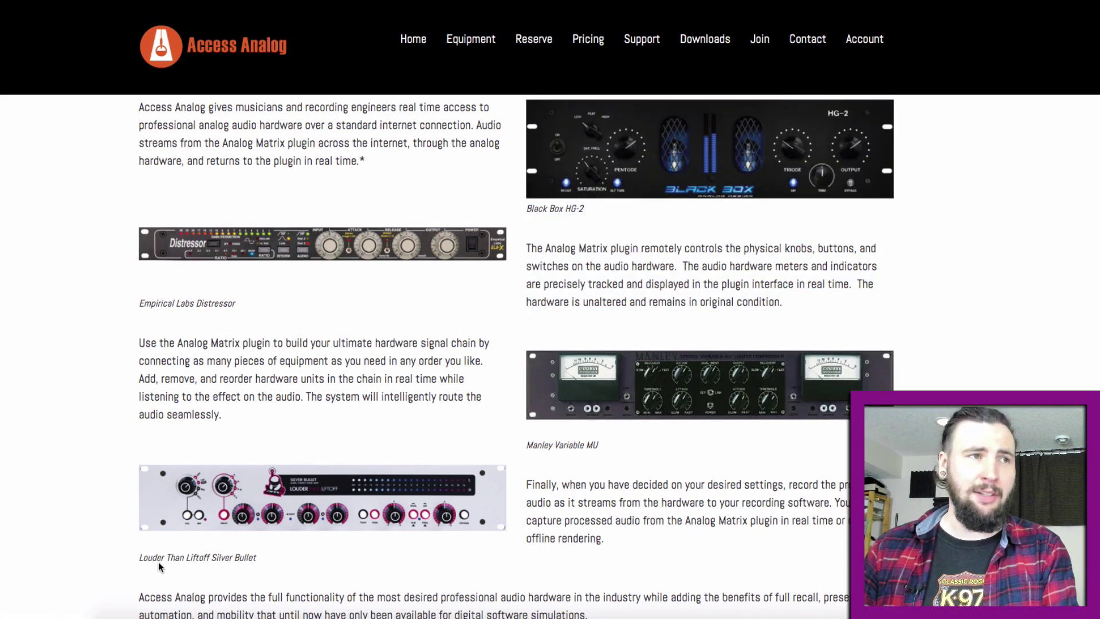
{"action": "left_click_drag", "start_coordinate": [135, 562], "coordinate": [245, 560]}
{"action": "left_click", "coordinate": [288, 563]}
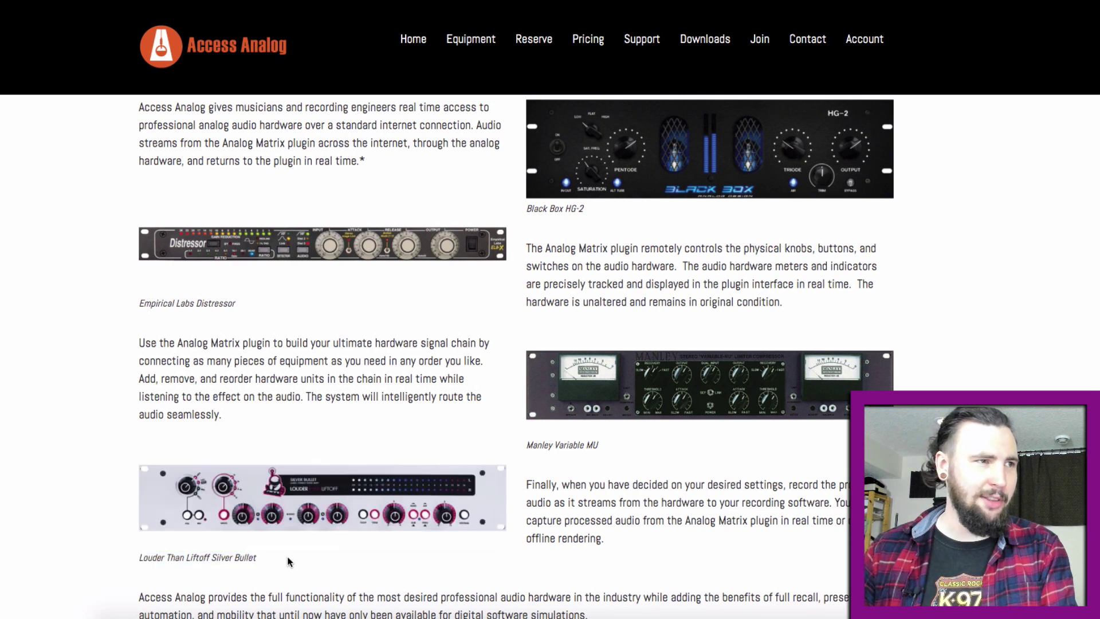
{"action": "scroll", "coordinate": [288, 561], "scroll_direction": "down", "scroll_amount": 7}
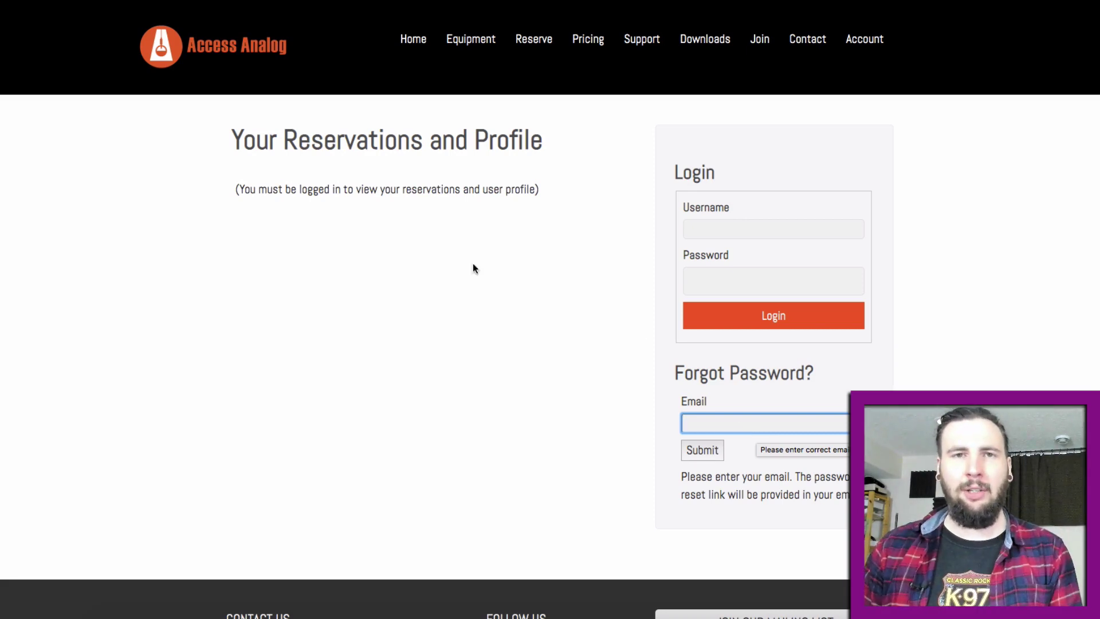
Step: Go to the Reserve page and browse the list of reservable equipment
{"action": "left_click", "coordinate": [546, 53]}
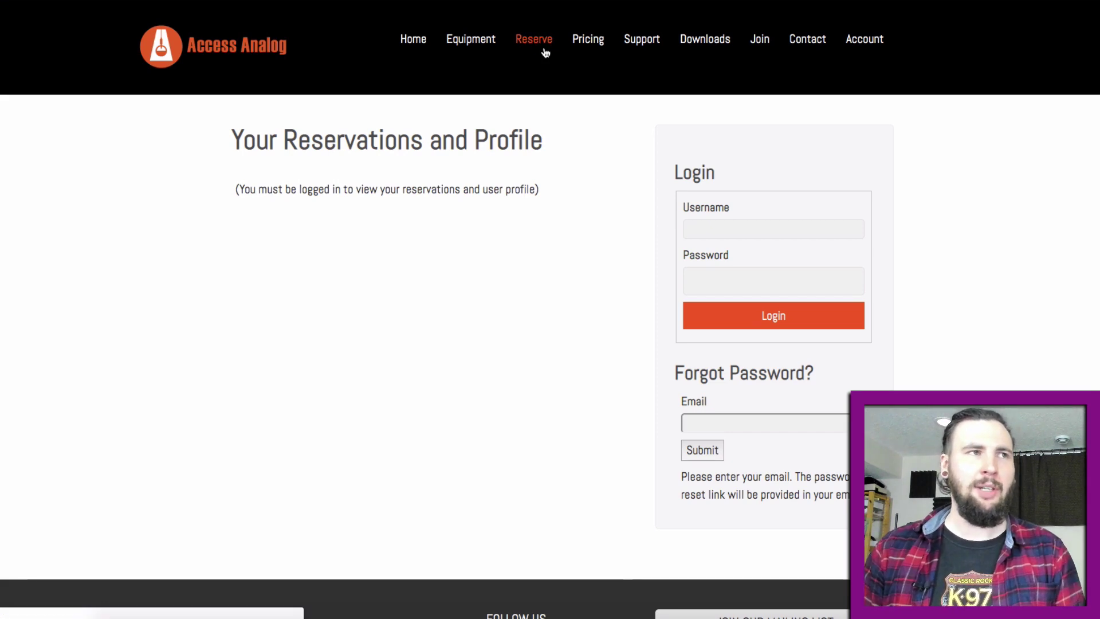
{"action": "left_click", "coordinate": [231, 531]}
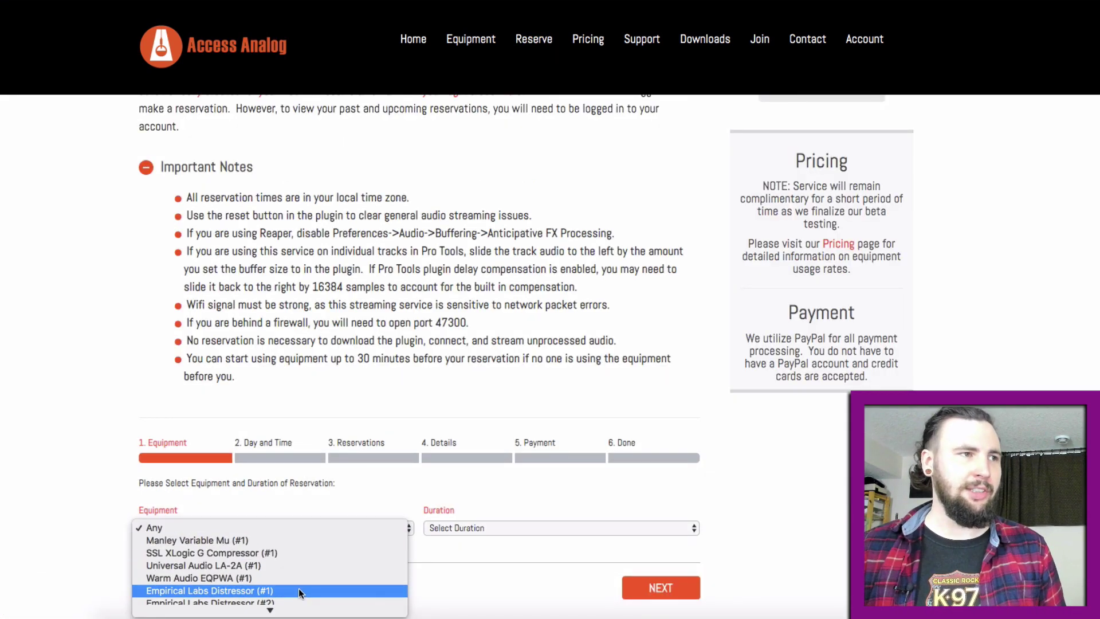
{"action": "scroll", "coordinate": [298, 588], "scroll_direction": "down", "scroll_amount": 2}
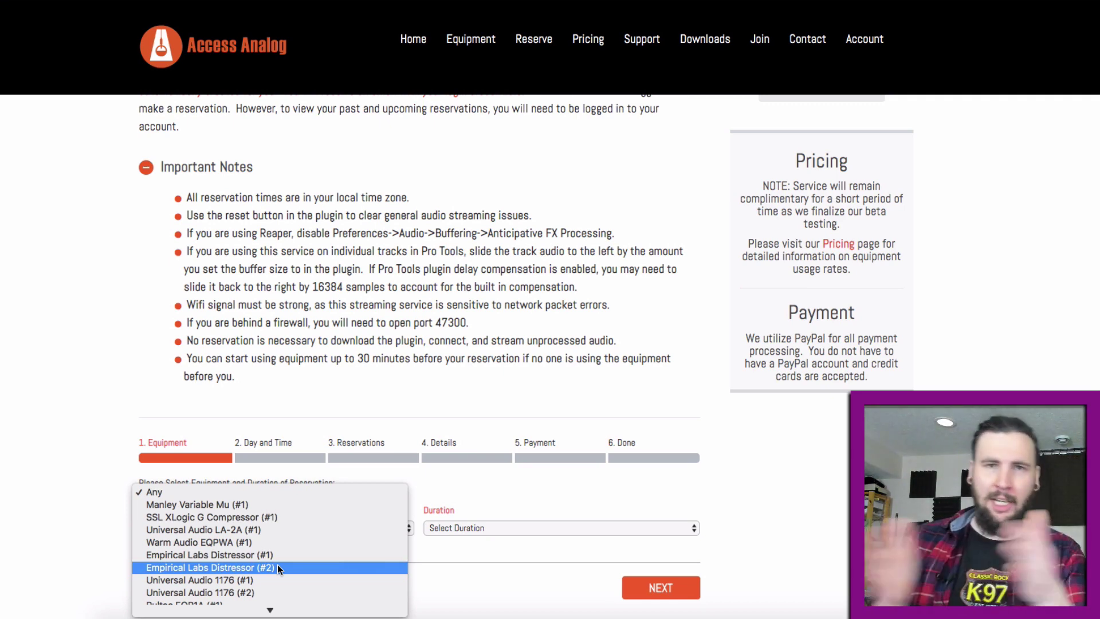
{"action": "left_click", "coordinate": [500, 481]}
Step: Choose Empirical Labs Distressor (#1) for 2 Hours and continue to the day and time step
{"action": "left_click", "coordinate": [226, 526]}
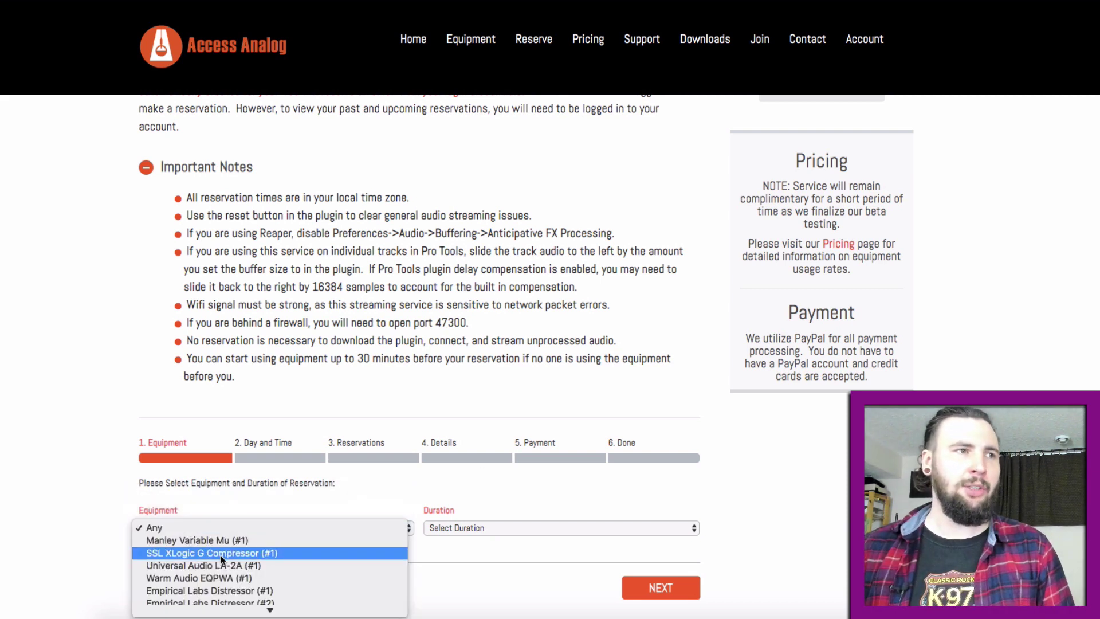
{"action": "left_click", "coordinate": [228, 590]}
{"action": "left_click", "coordinate": [457, 533]}
{"action": "left_click", "coordinate": [472, 578]}
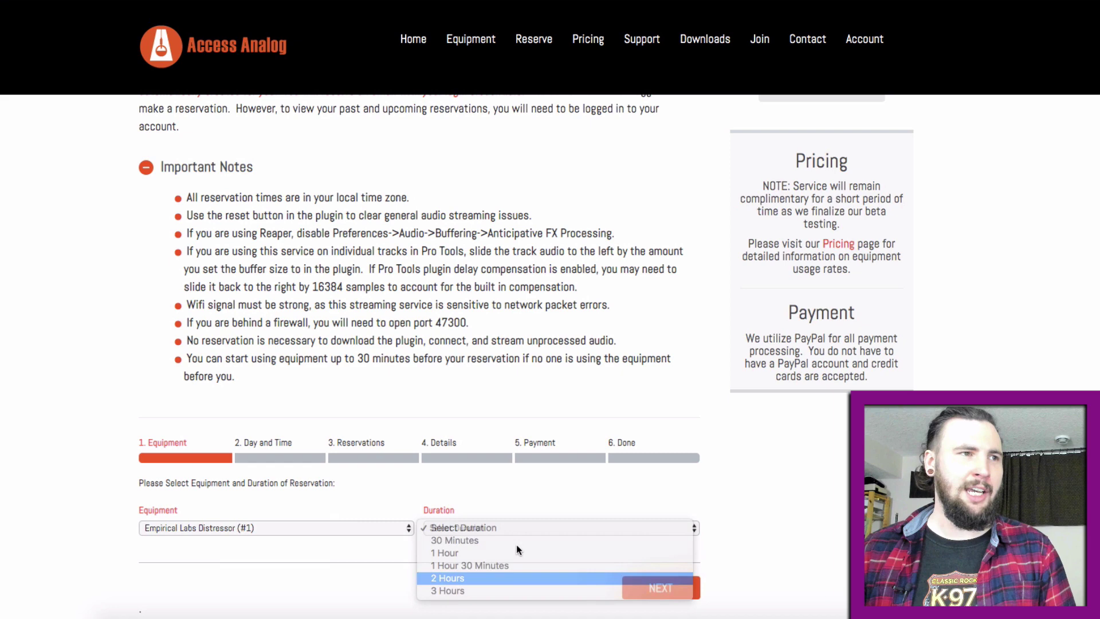
{"action": "left_click", "coordinate": [652, 590]}
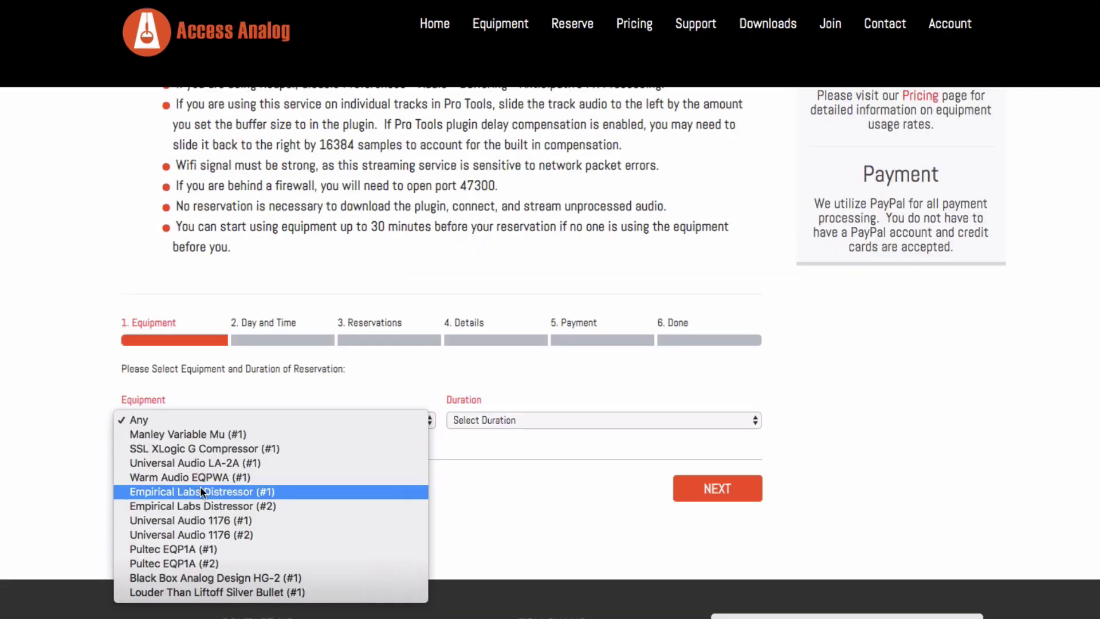
{"action": "left_click", "coordinate": [167, 529]}
{"action": "left_click", "coordinate": [456, 529]}
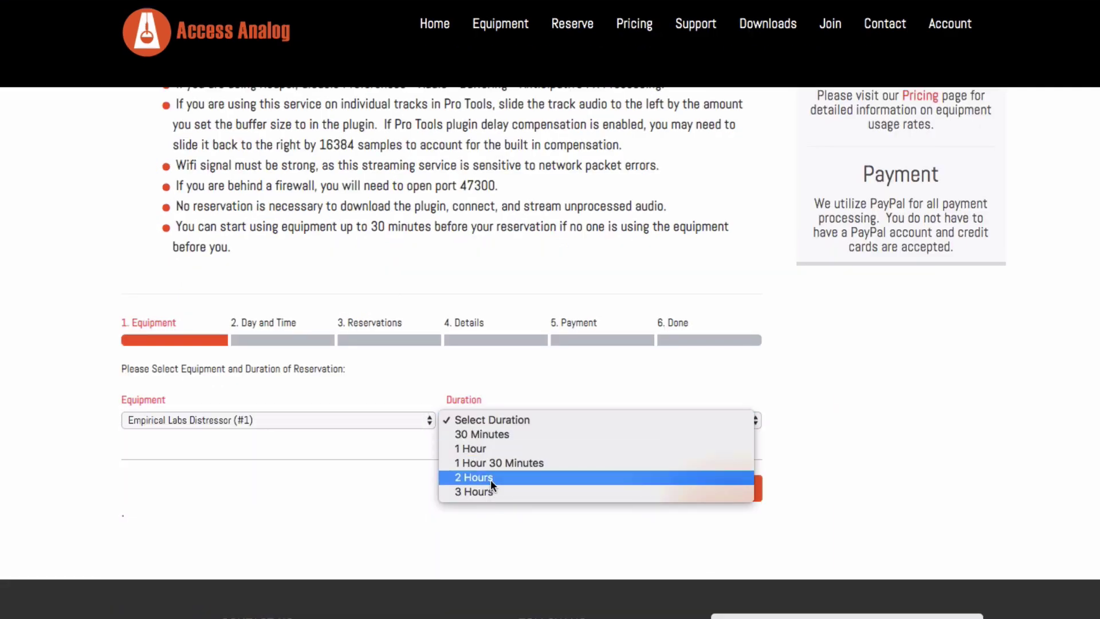
{"action": "left_click", "coordinate": [442, 576]}
{"action": "left_click", "coordinate": [661, 587]}
{"action": "scroll", "coordinate": [418, 528], "scroll_direction": "down", "scroll_amount": 2}
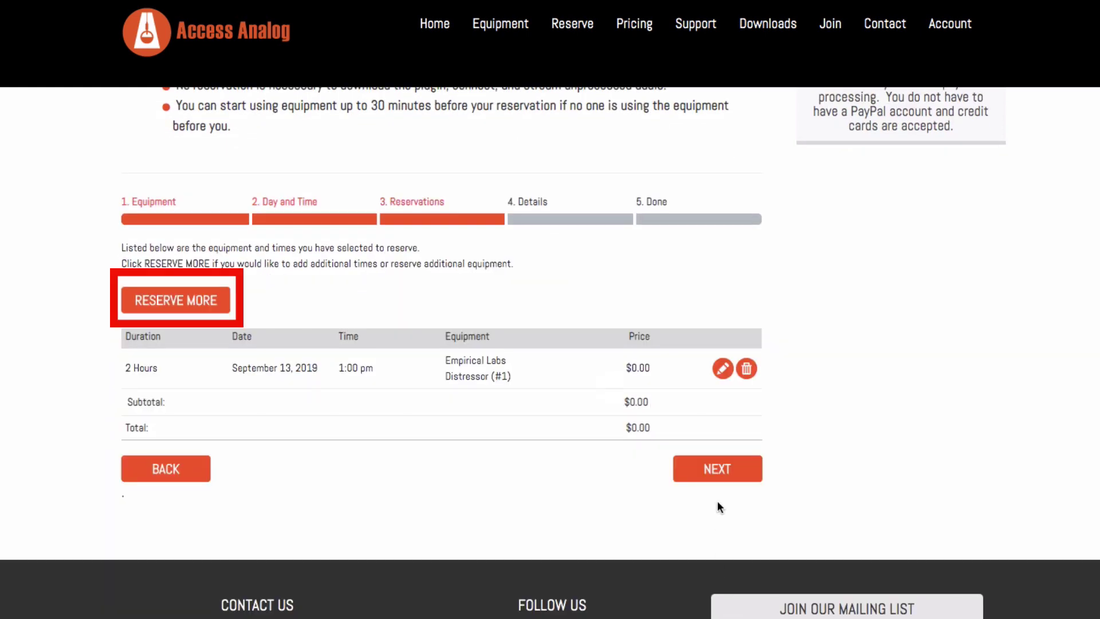
Step: Add Empirical Labs Distressor (#2) for 2 Hours to the reservation
{"action": "left_click", "coordinate": [176, 302]}
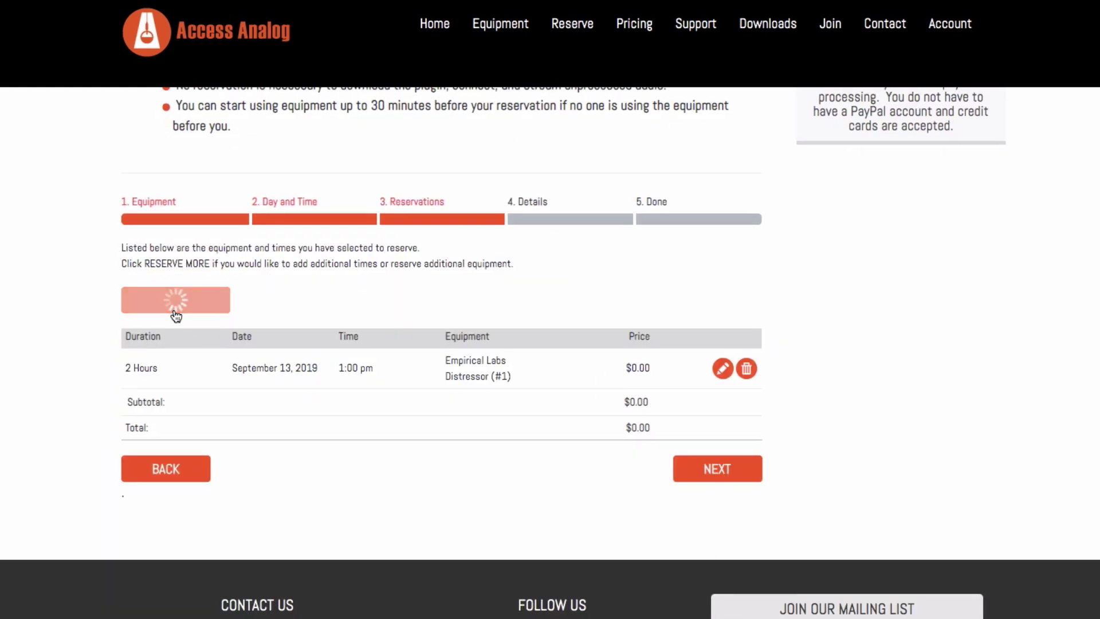
{"action": "left_click", "coordinate": [177, 299]}
{"action": "left_click", "coordinate": [247, 385]}
{"action": "left_click", "coordinate": [573, 299]}
{"action": "left_click", "coordinate": [470, 355]}
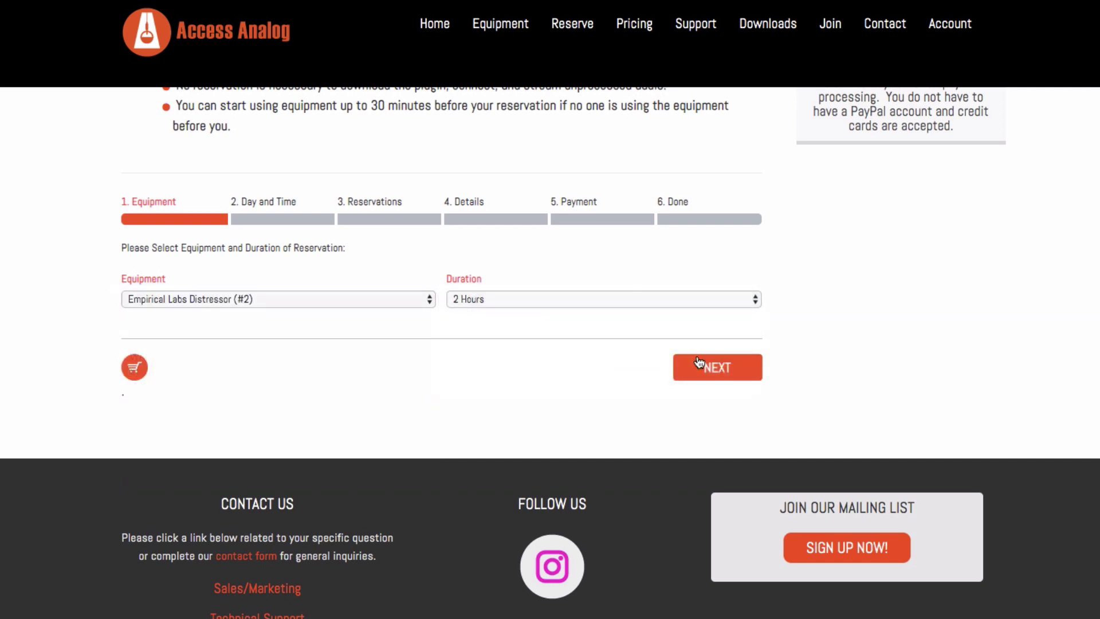
{"action": "left_click", "coordinate": [718, 367]}
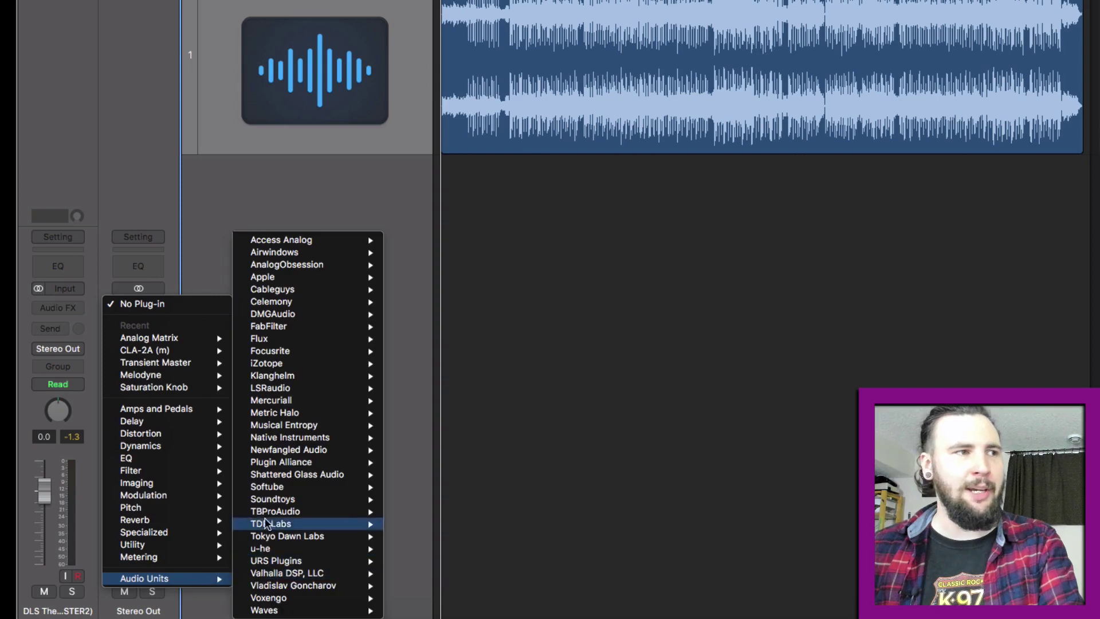
Step: Insert Audio Units > Access Analog > Analog Matrix on the Stereo Out channel
{"action": "mouse_move", "coordinate": [287, 240]}
{"action": "mouse_move", "coordinate": [419, 241]}
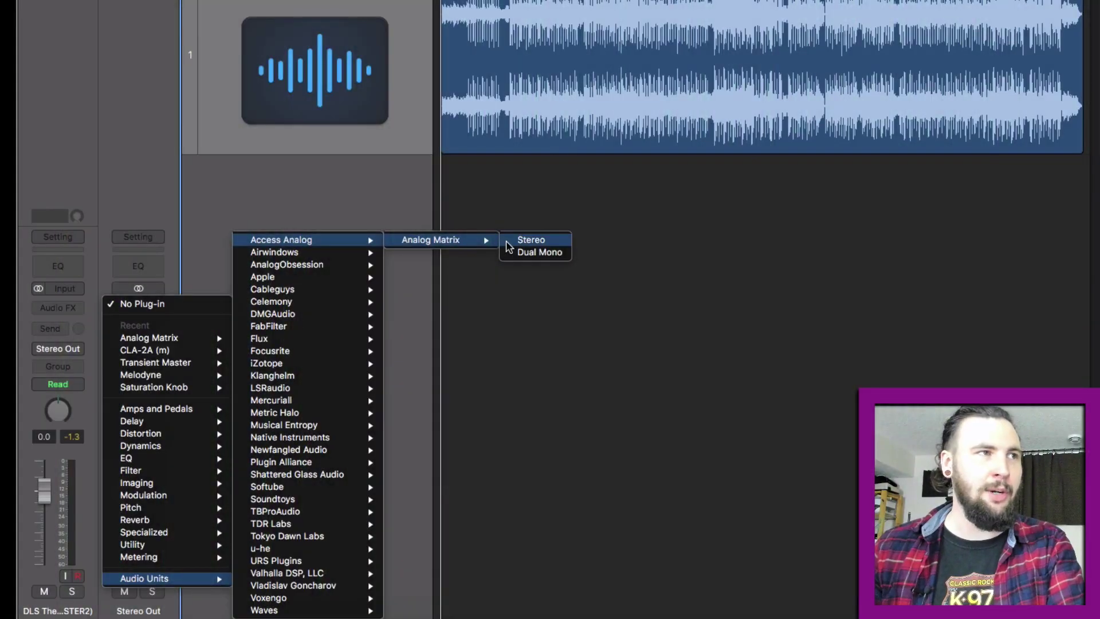
{"action": "left_click", "coordinate": [518, 251]}
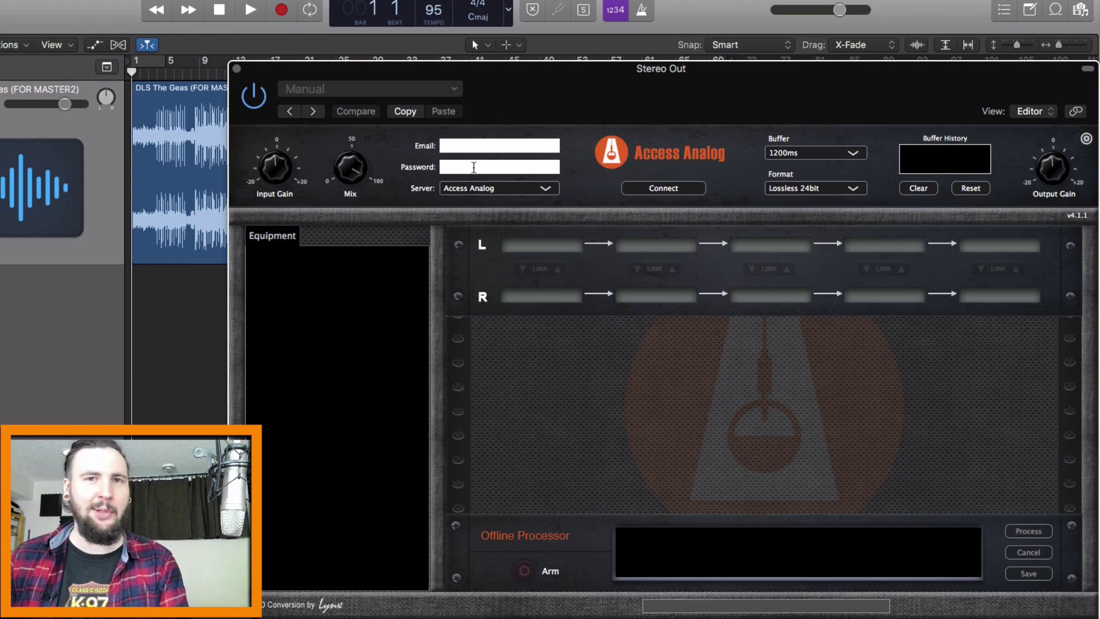
Step: Enter the account e-mail and password in the plugin and connect to the Access Analog server
{"action": "left_click", "coordinate": [478, 147]}
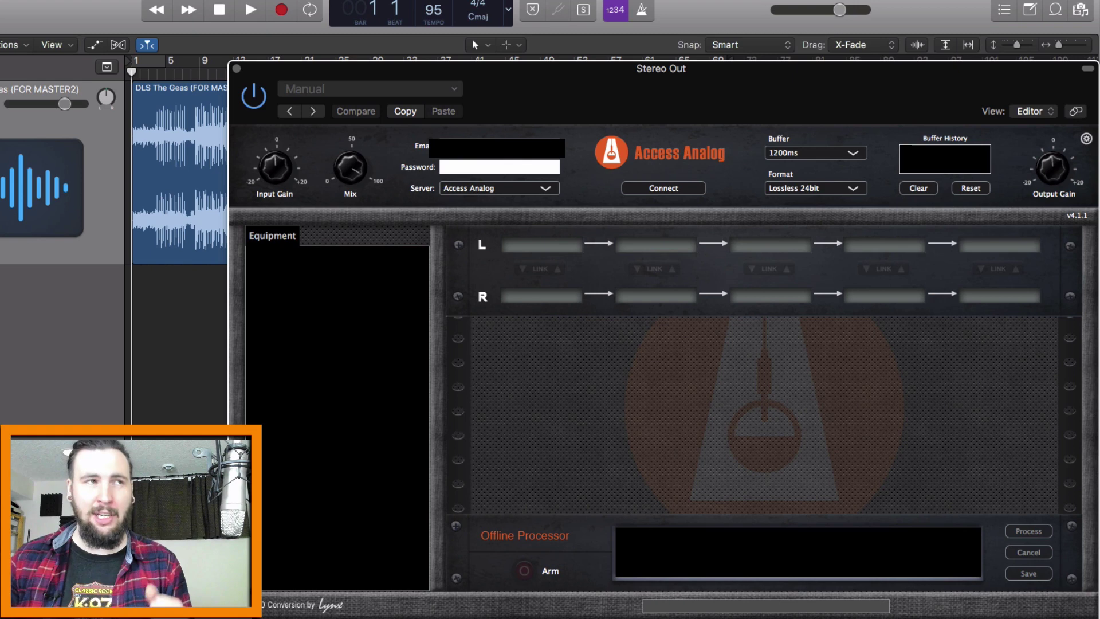
{"action": "left_click", "coordinate": [476, 167]}
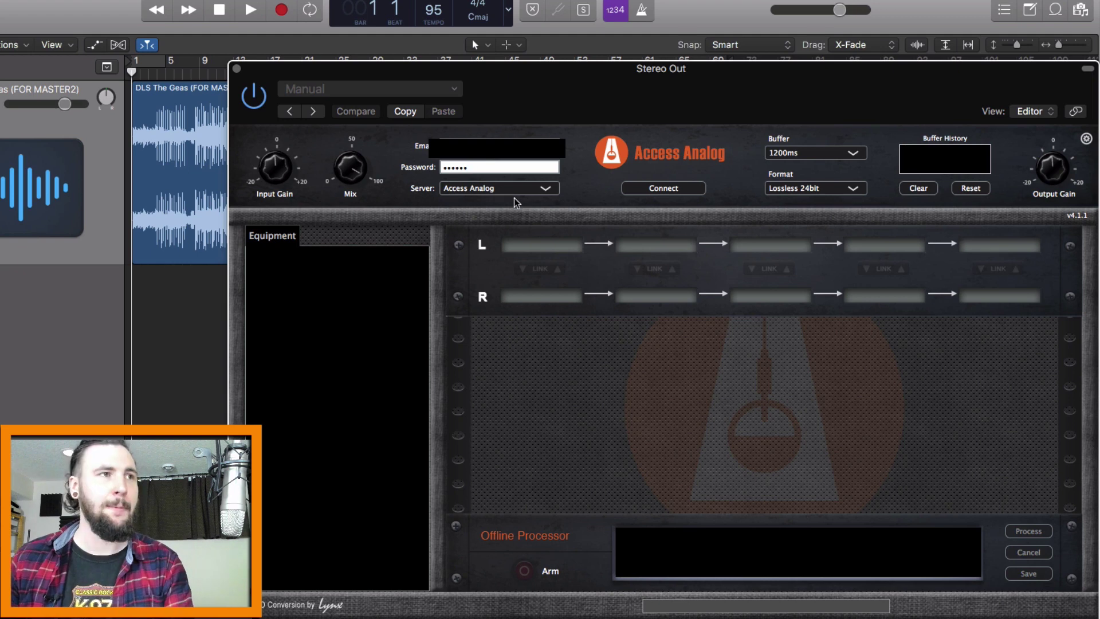
{"action": "left_click", "coordinate": [652, 190]}
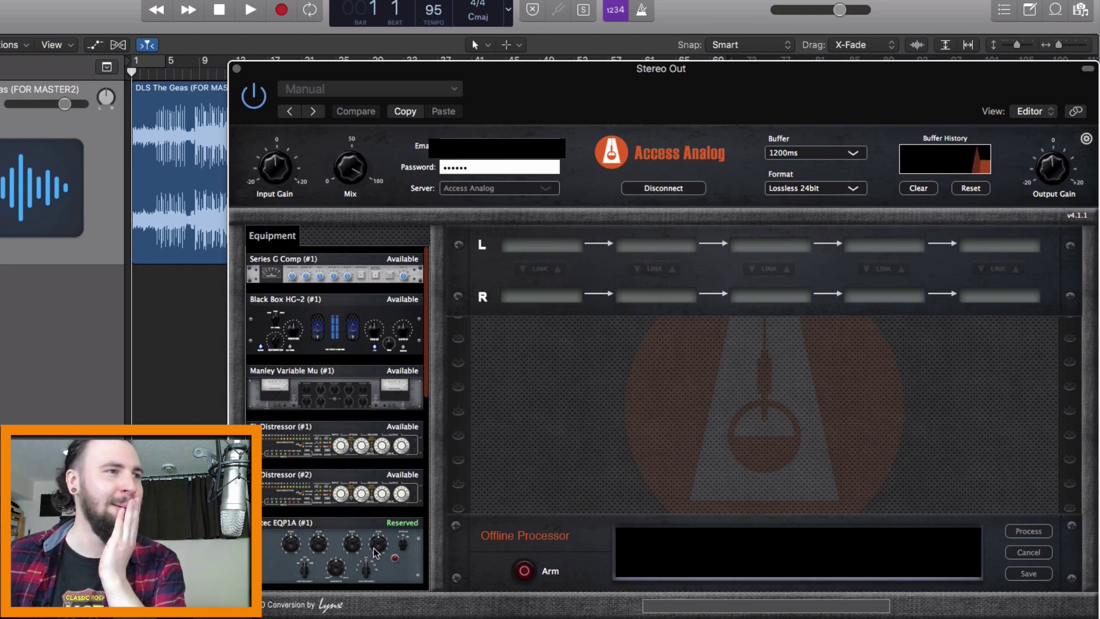
Step: Load Pultec EQP1A #1 on the left chain and #2 on the right, then arm the Offline Processor
{"action": "scroll", "coordinate": [374, 552], "scroll_direction": "down", "scroll_amount": 4}
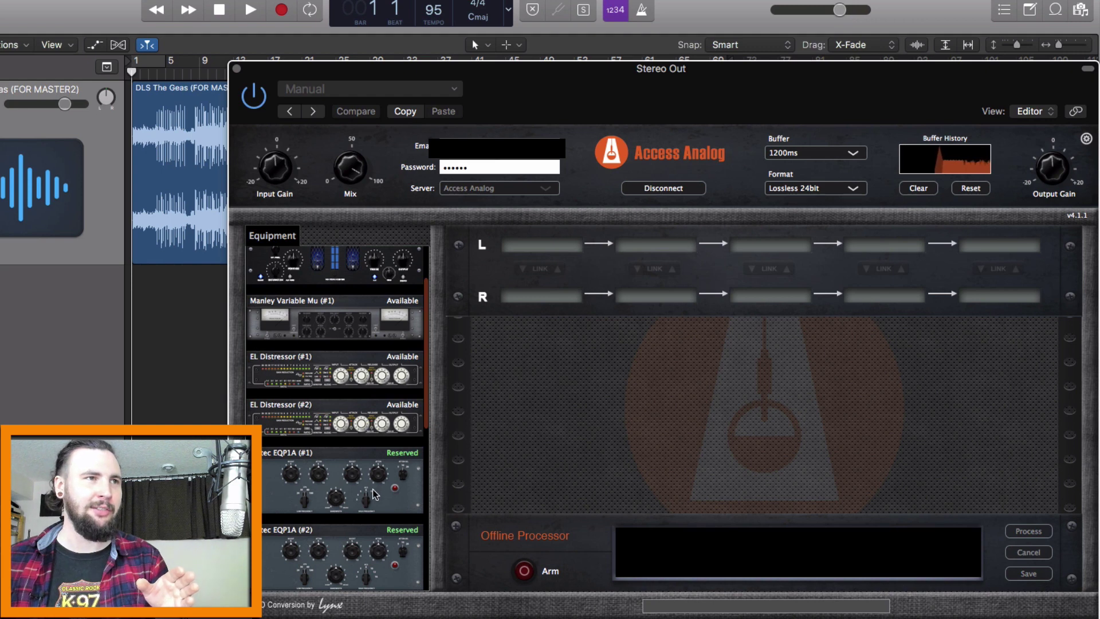
{"action": "left_click_drag", "start_coordinate": [373, 494], "coordinate": [549, 248]}
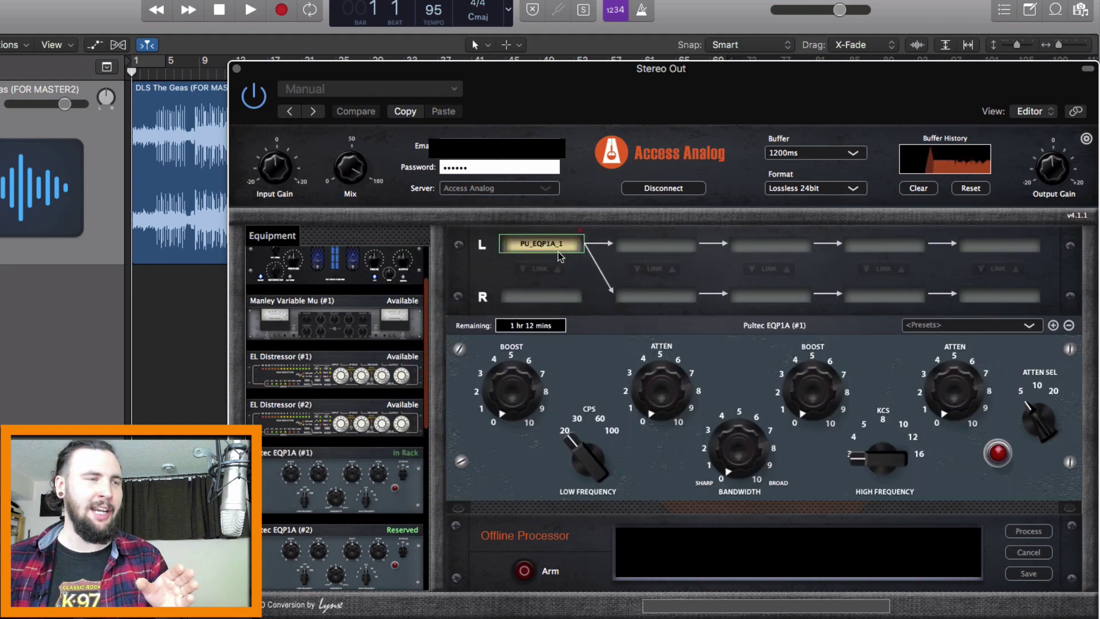
{"action": "left_click_drag", "start_coordinate": [346, 570], "coordinate": [552, 296]}
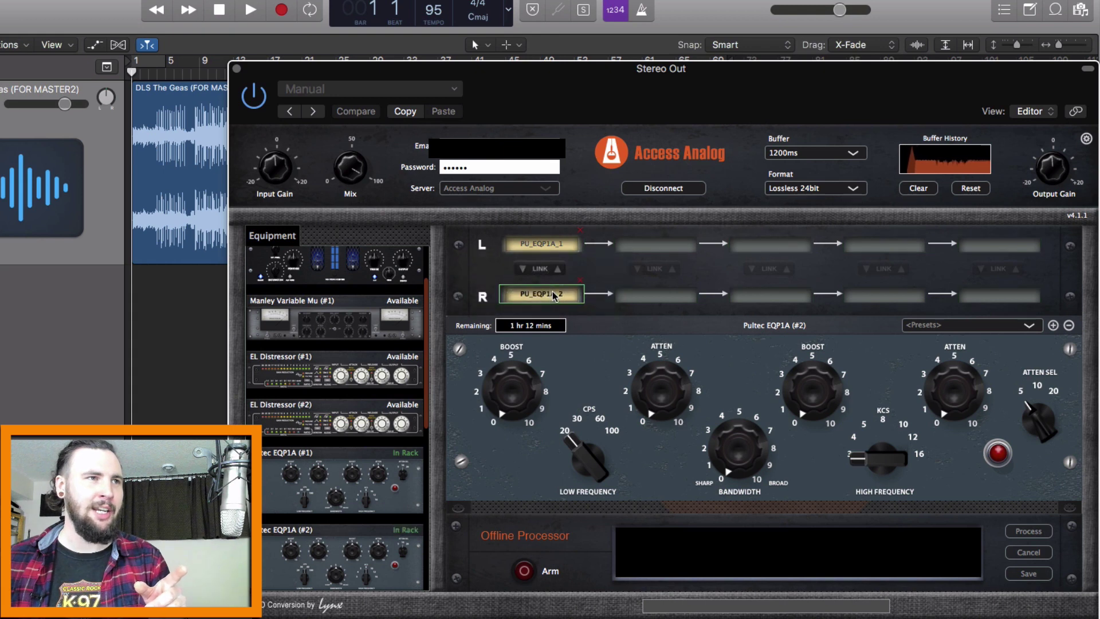
{"action": "left_click", "coordinate": [525, 571]}
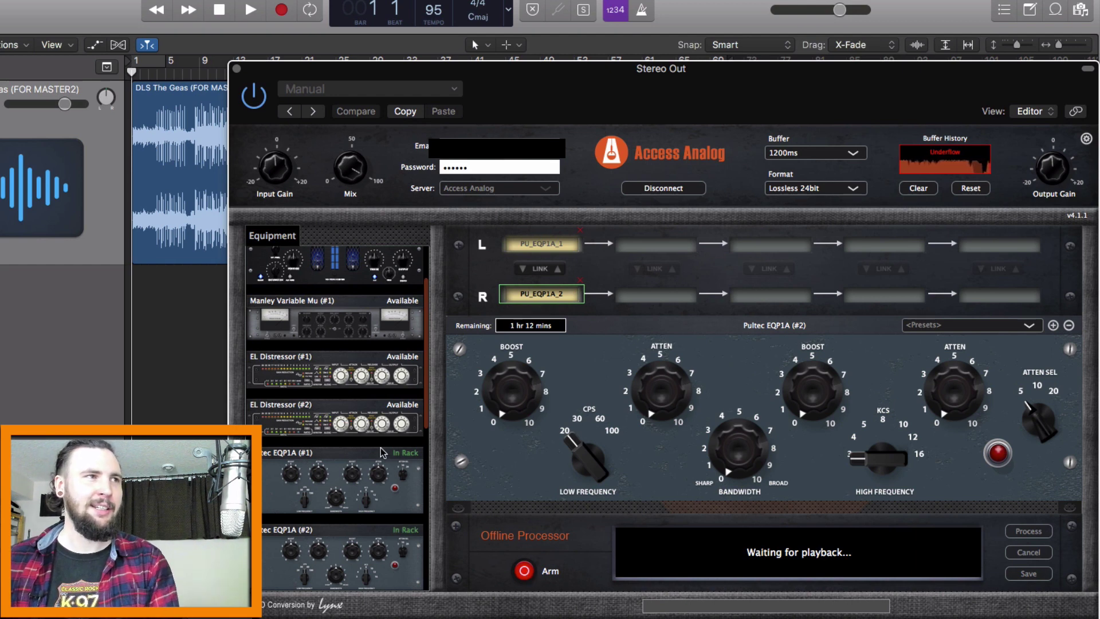
Step: Play the song through the Pultec pair, stopping once the Offline Processor has captured it
{"action": "key", "text": "space"}
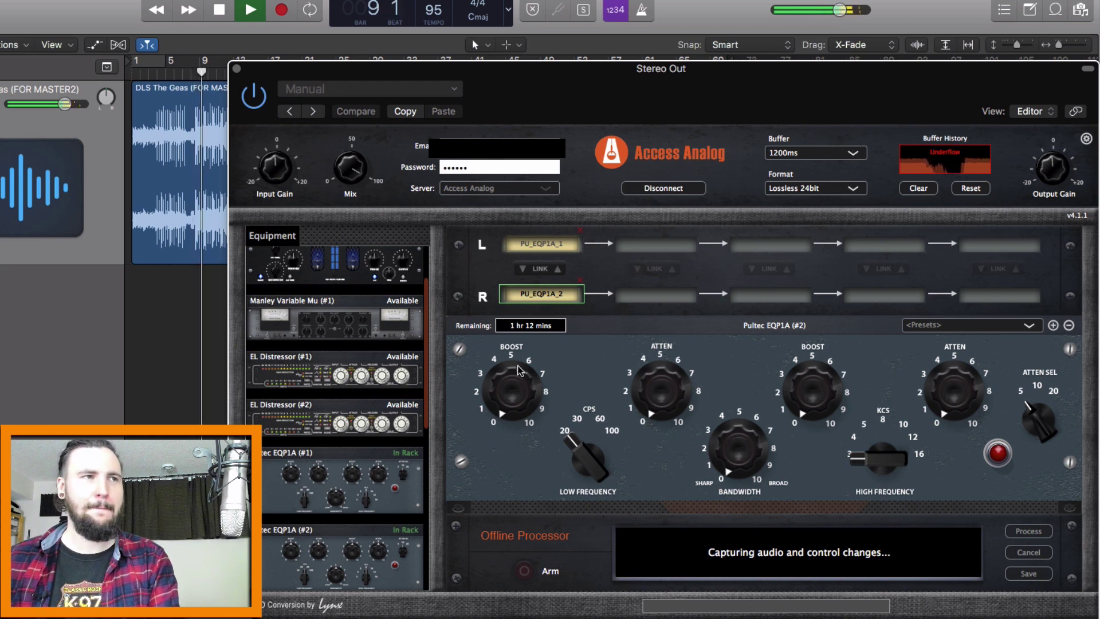
{"action": "key", "text": "space"}
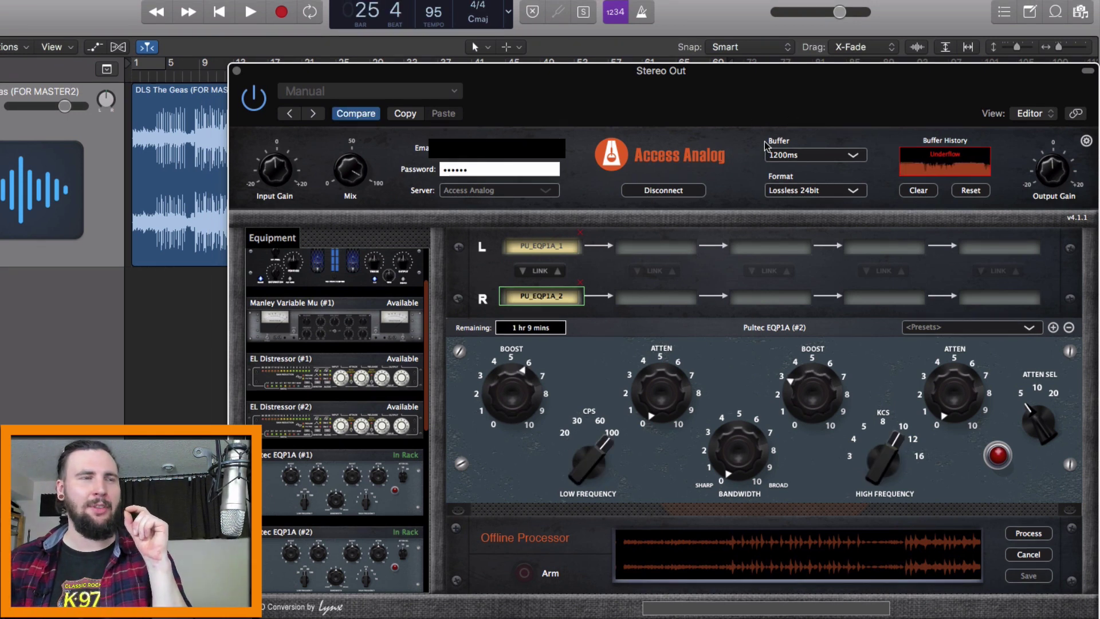
Step: Keep Lossless 24bit selected as the plugin's streaming format
{"action": "left_click", "coordinate": [808, 191]}
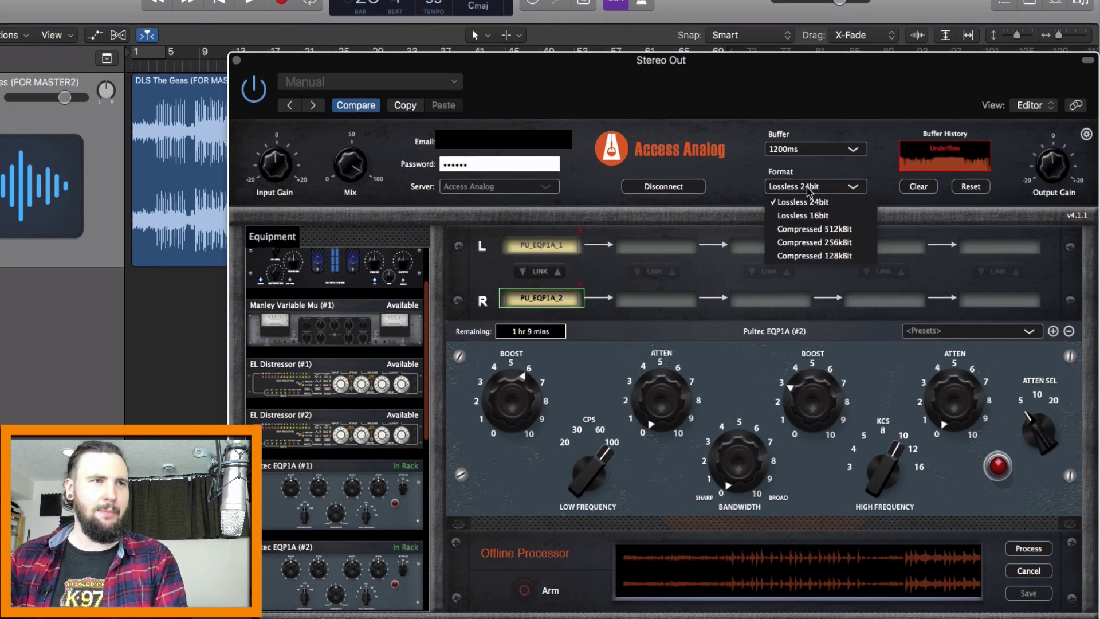
{"action": "left_click", "coordinate": [808, 194]}
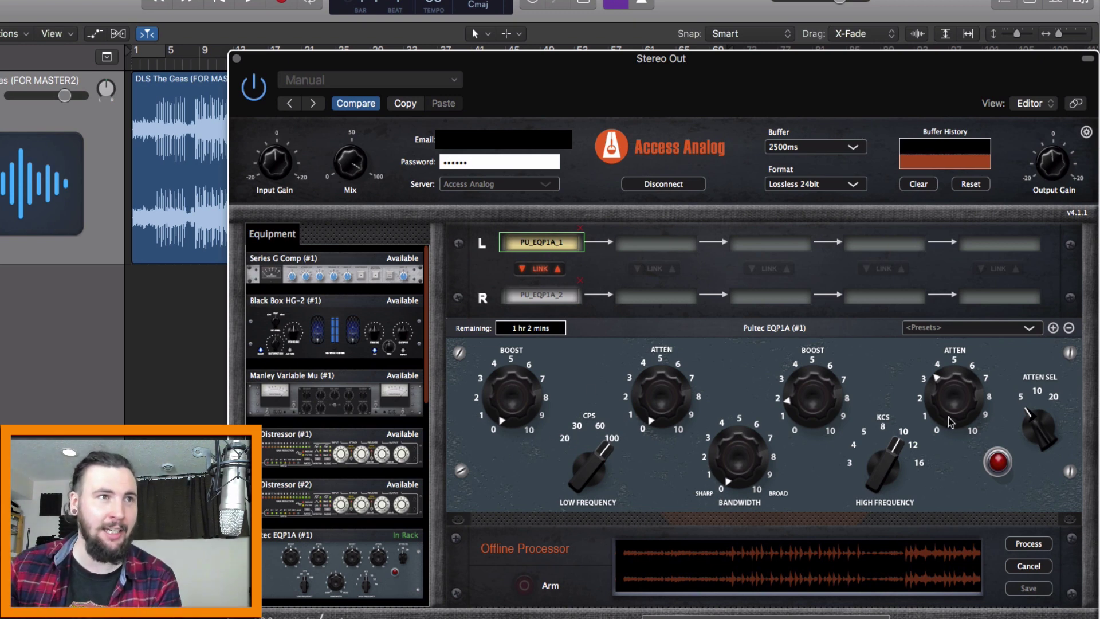
Step: Zero the high boost and attenuation, replay from the start, then set high attenuation to about 3.5
{"action": "left_click_drag", "start_coordinate": [944, 395], "coordinate": [952, 487]}
{"action": "left_click_drag", "start_coordinate": [824, 386], "coordinate": [823, 467]}
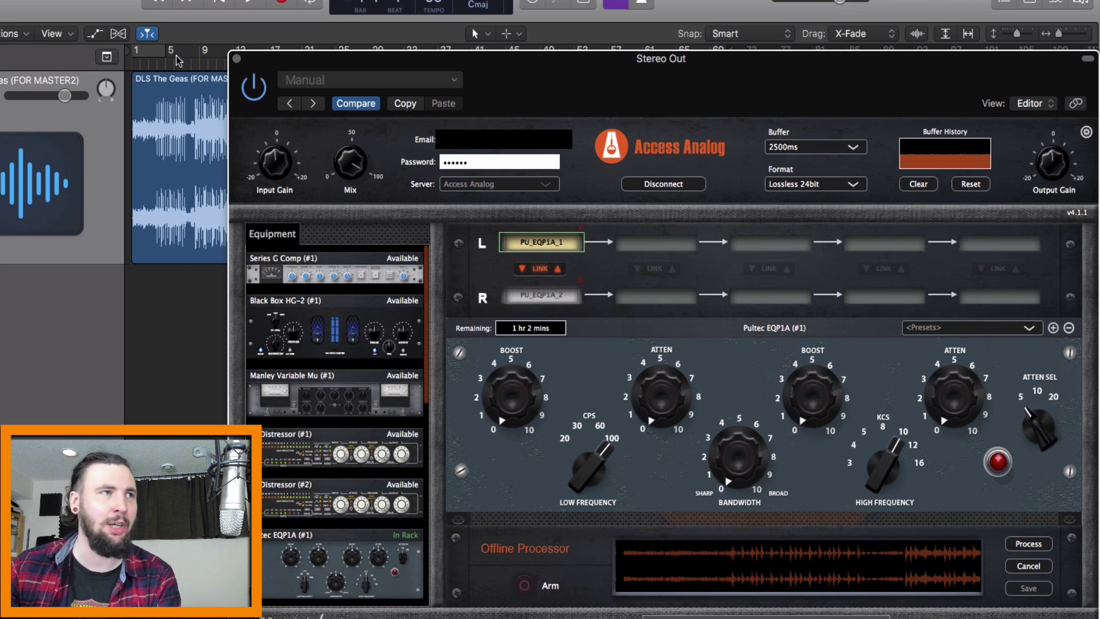
{"action": "left_click", "coordinate": [199, 64]}
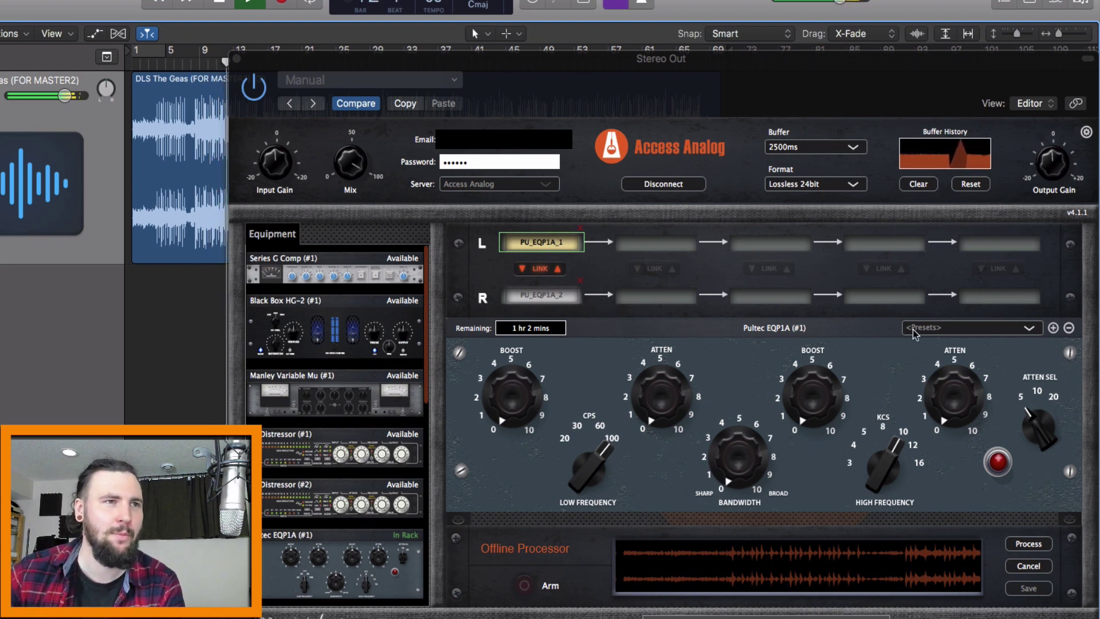
{"action": "left_click_drag", "start_coordinate": [951, 379], "coordinate": [944, 265]}
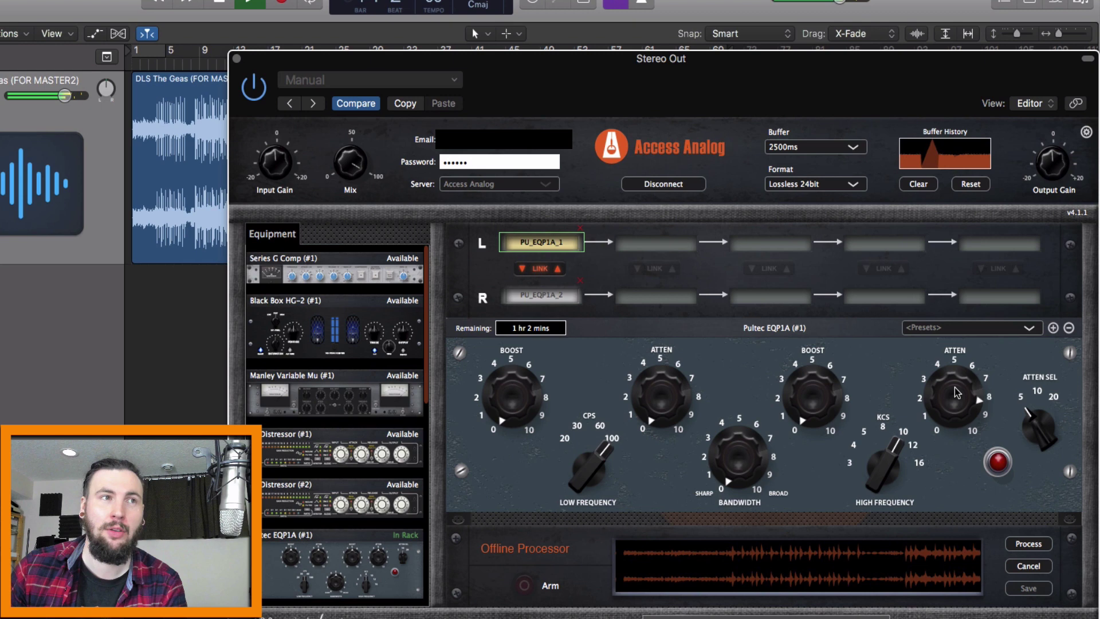
{"action": "left_click_drag", "start_coordinate": [956, 391], "coordinate": [958, 479]}
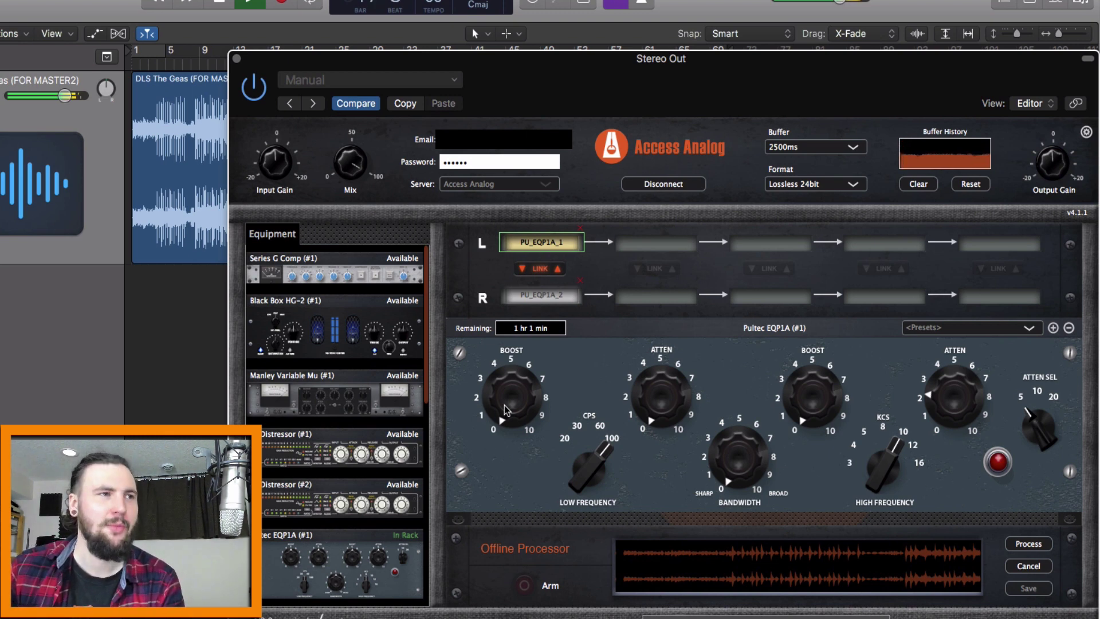
Step: Set low boost to about 2.5, bandwidth to about 6.5, and low attenuation toward 2
{"action": "left_click_drag", "start_coordinate": [504, 408], "coordinate": [494, 335]}
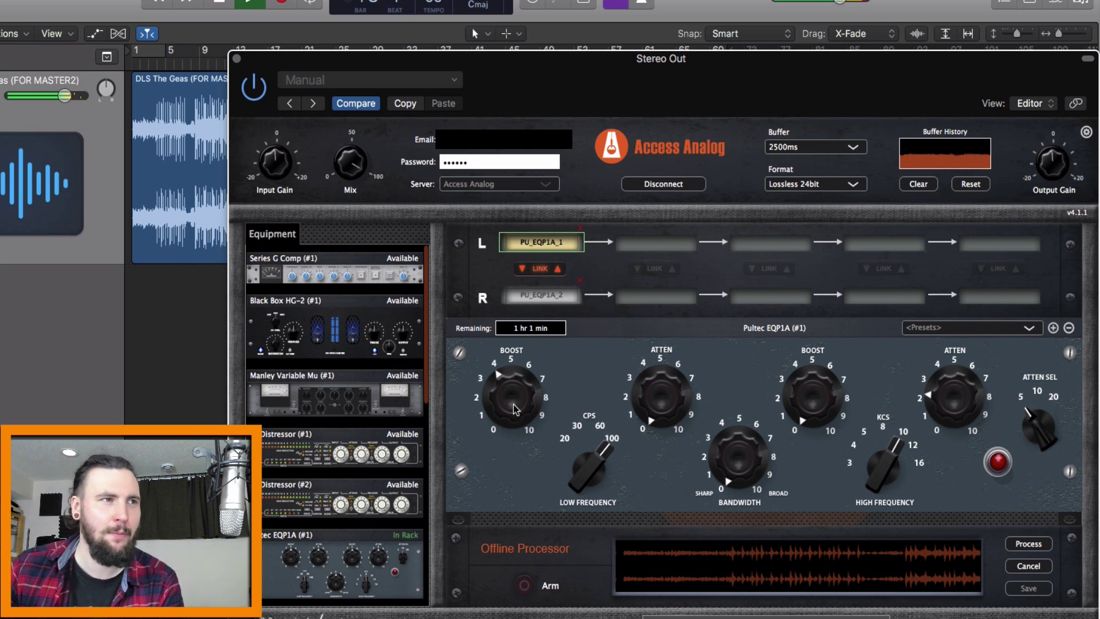
{"action": "left_click_drag", "start_coordinate": [513, 408], "coordinate": [512, 433]}
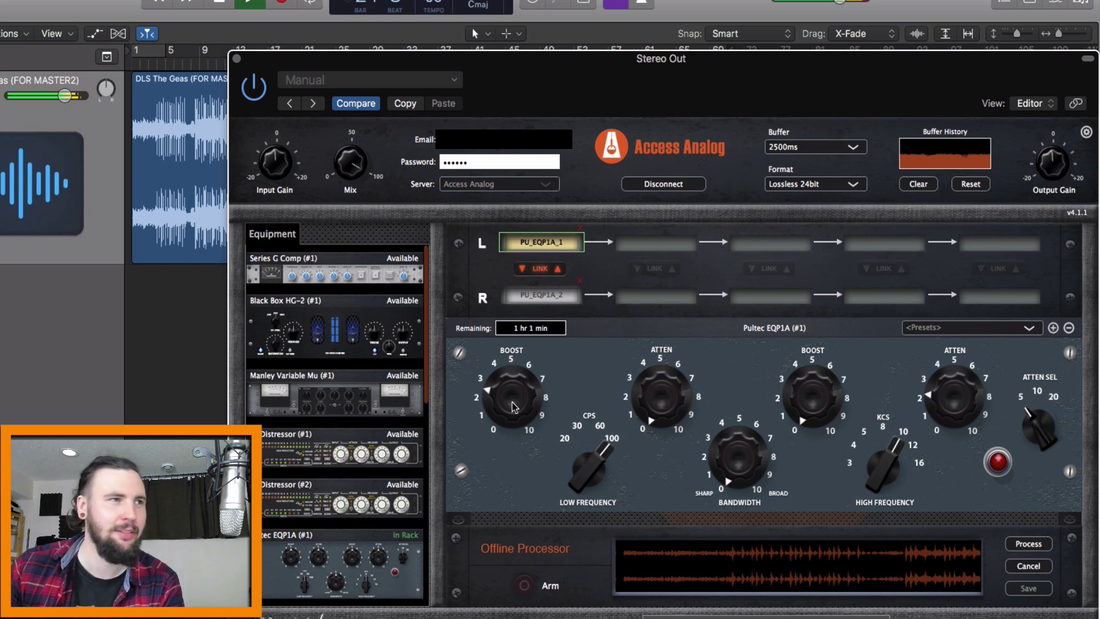
{"action": "left_click_drag", "start_coordinate": [514, 407], "coordinate": [514, 417]}
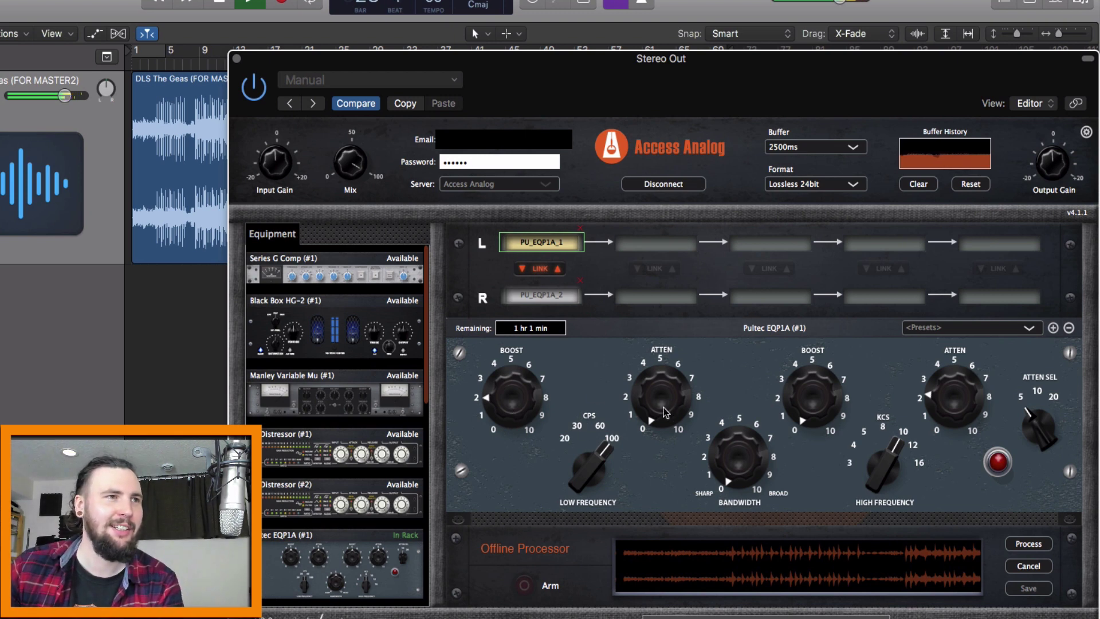
{"action": "left_click_drag", "start_coordinate": [745, 447], "coordinate": [741, 324]}
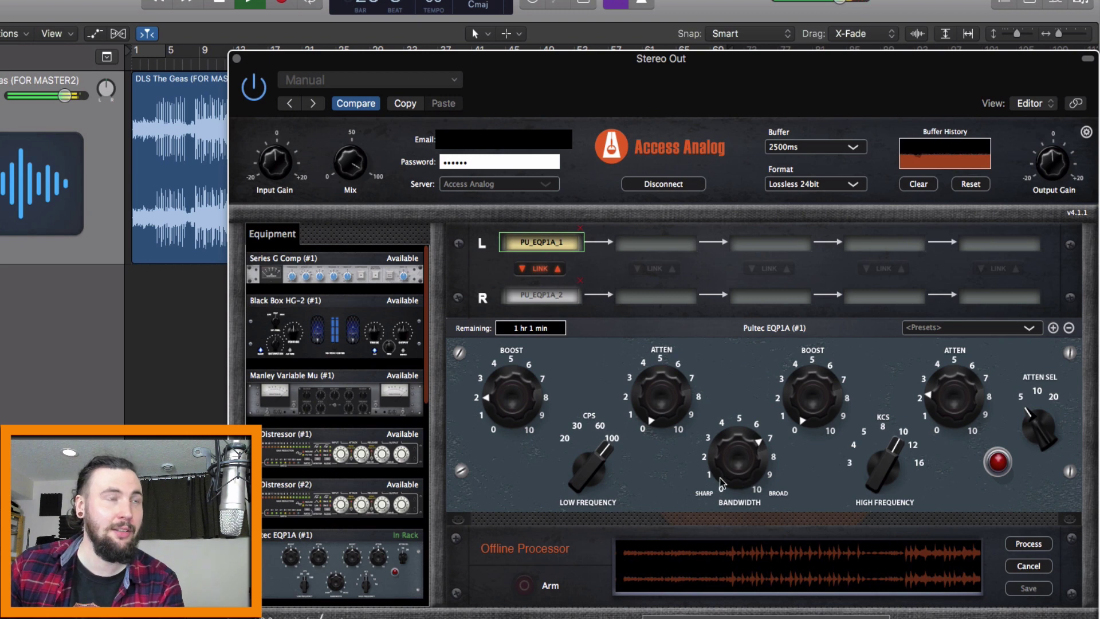
{"action": "left_click_drag", "start_coordinate": [652, 417], "coordinate": [663, 224]}
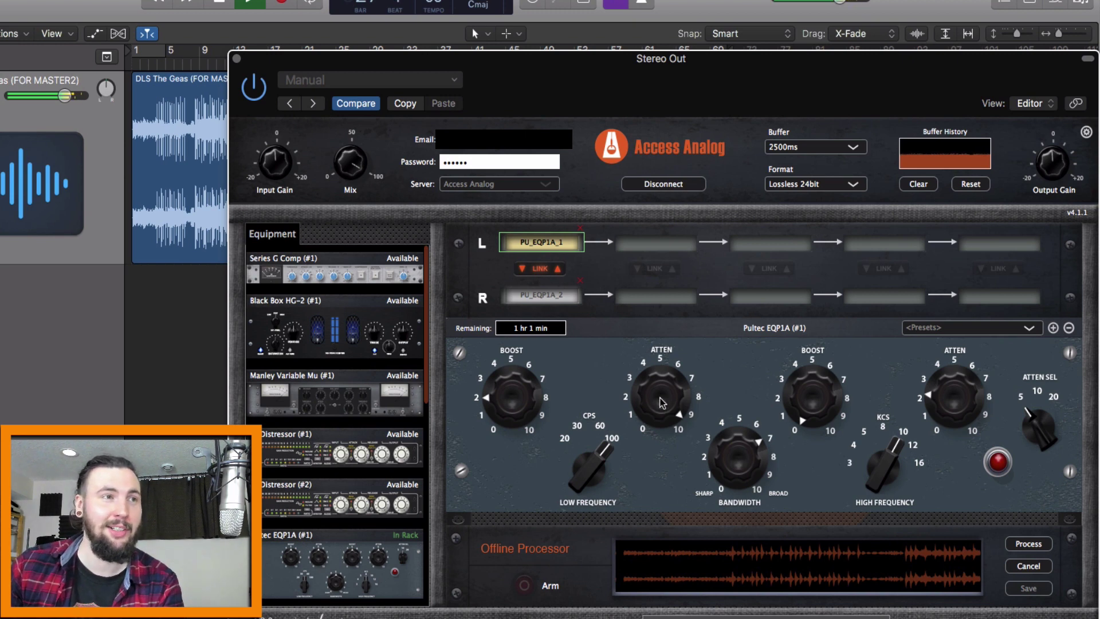
{"action": "left_click_drag", "start_coordinate": [662, 402], "coordinate": [659, 521]}
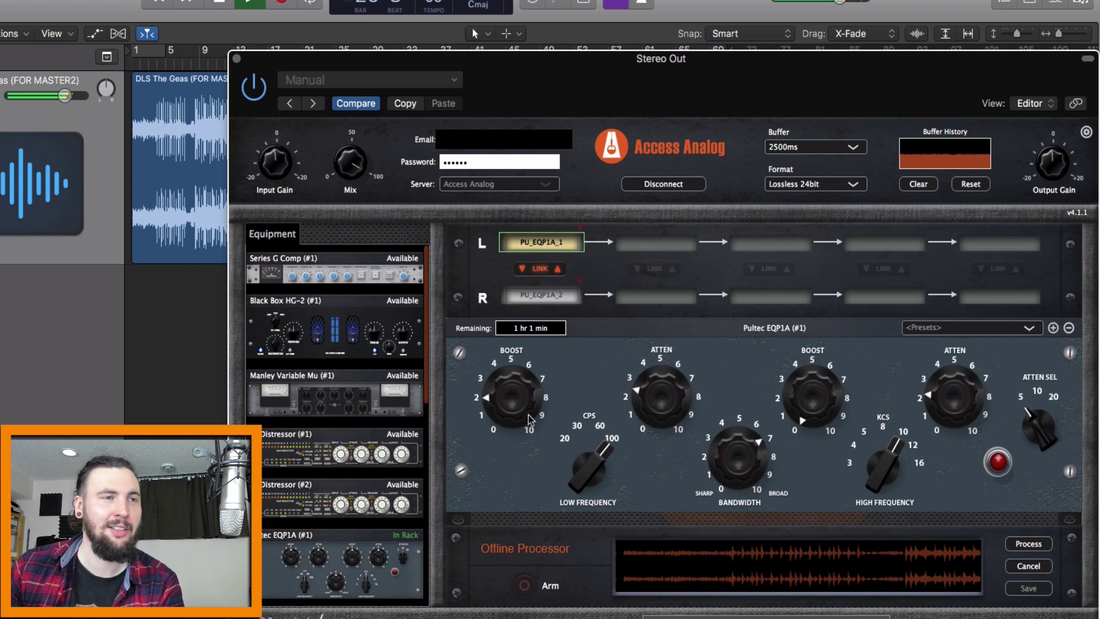
{"action": "left_click_drag", "start_coordinate": [529, 420], "coordinate": [528, 401]}
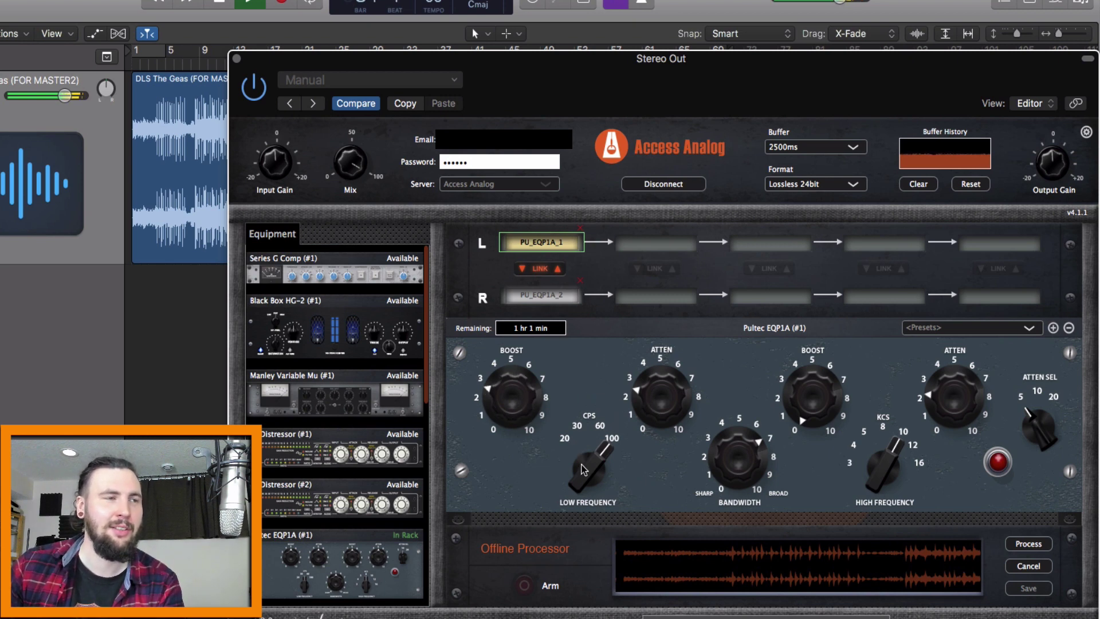
{"action": "left_click_drag", "start_coordinate": [654, 390], "coordinate": [655, 402]}
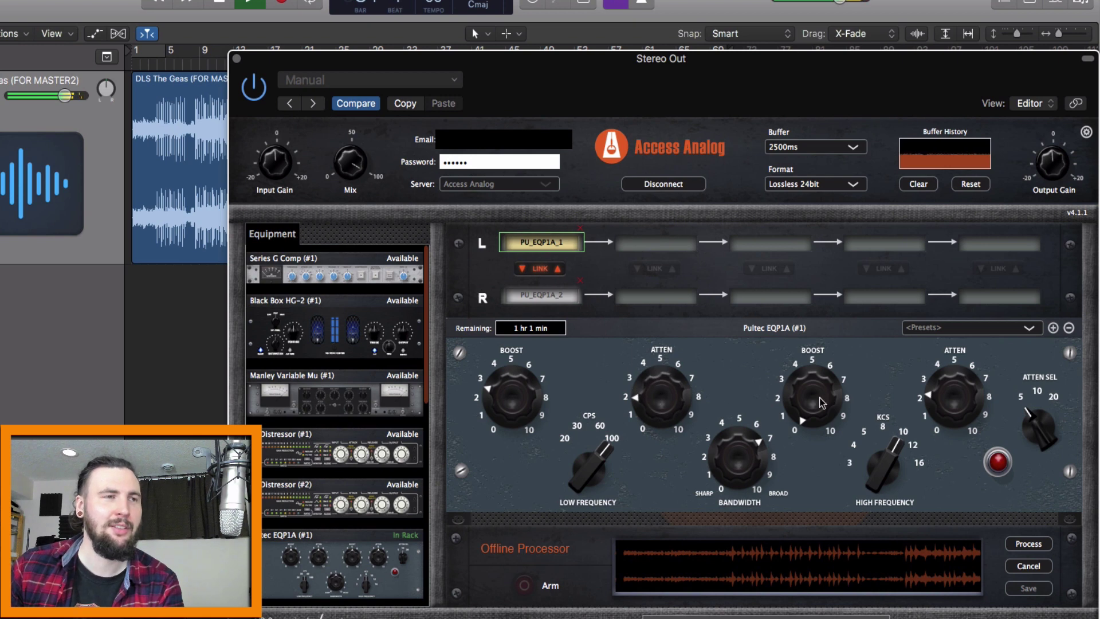
Step: Set the high-frequency boost to about 3 and stop playback
{"action": "left_click_drag", "start_coordinate": [818, 408], "coordinate": [830, 394]}
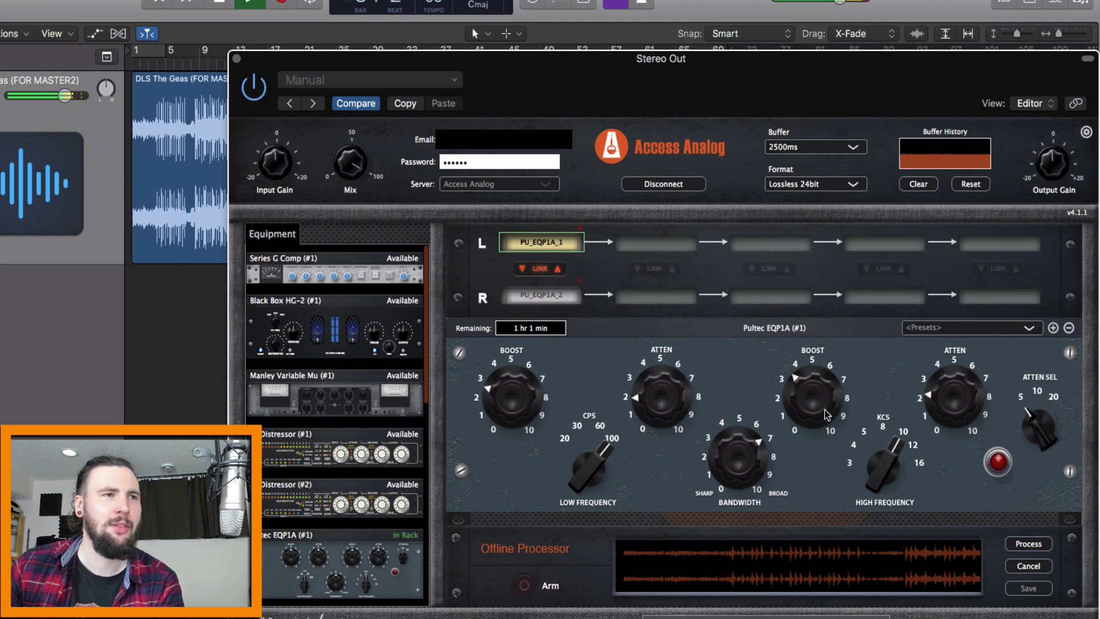
{"action": "left_click_drag", "start_coordinate": [825, 410], "coordinate": [824, 423]}
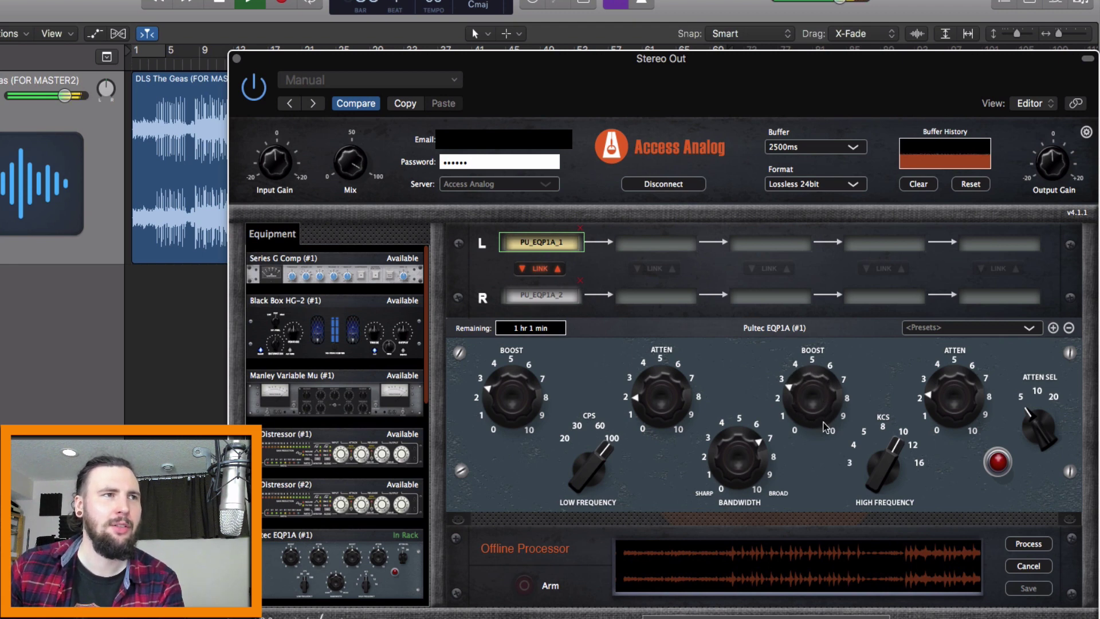
{"action": "key", "text": "space"}
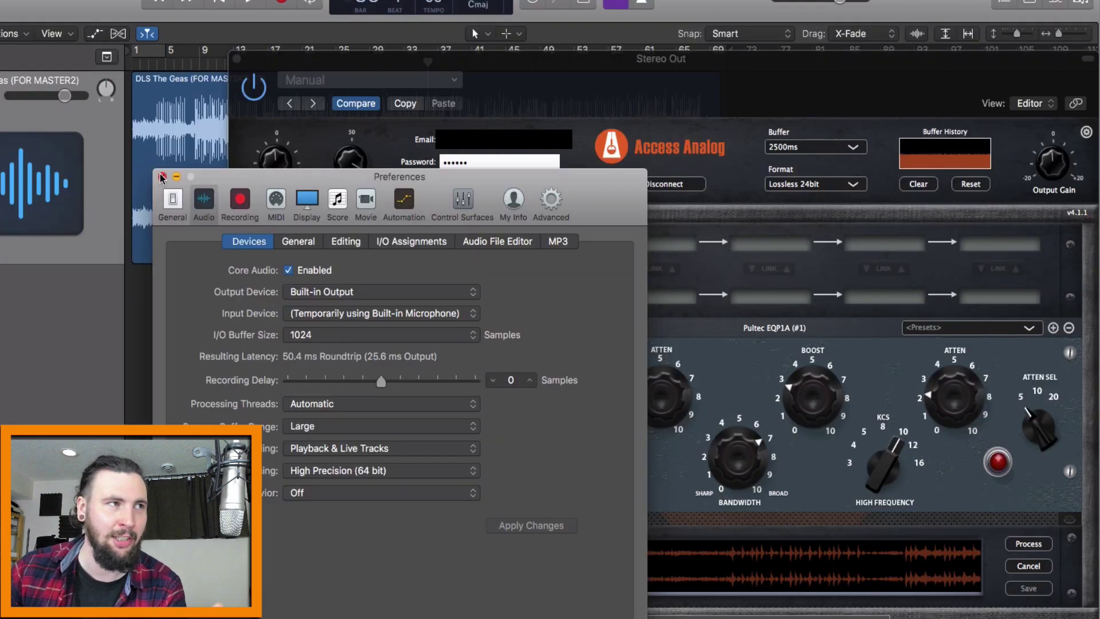
Step: Close the Logic Preferences window with Cmd+W
{"action": "key", "text": "super+w"}
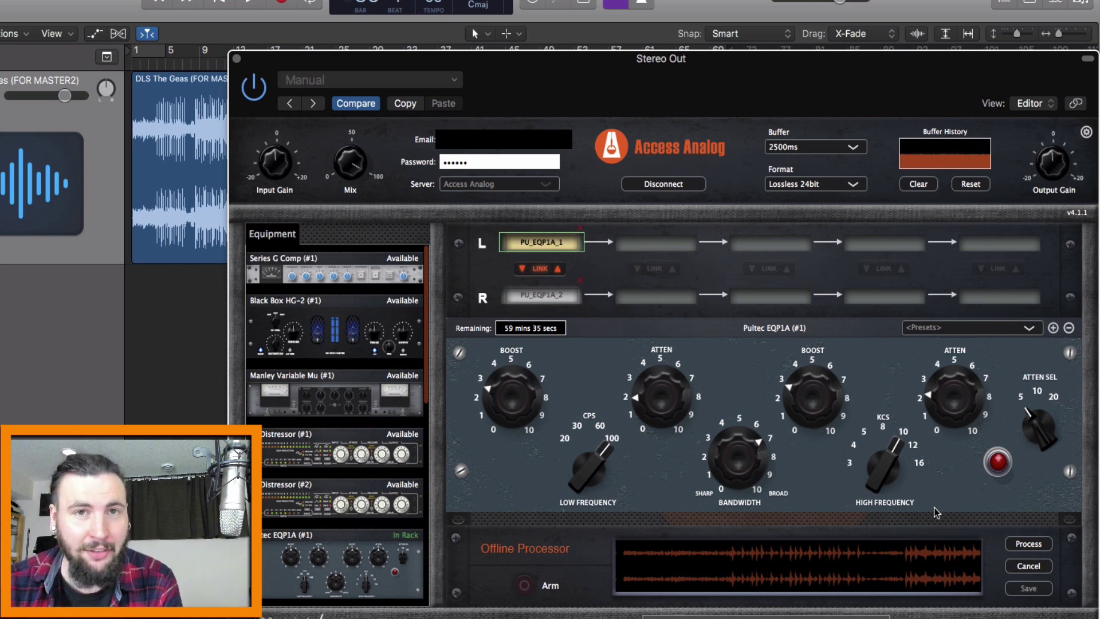
Step: During playback, set high attenuation to about 1.5, low boost to 2, and high boost to about 3
{"action": "key", "text": "space"}
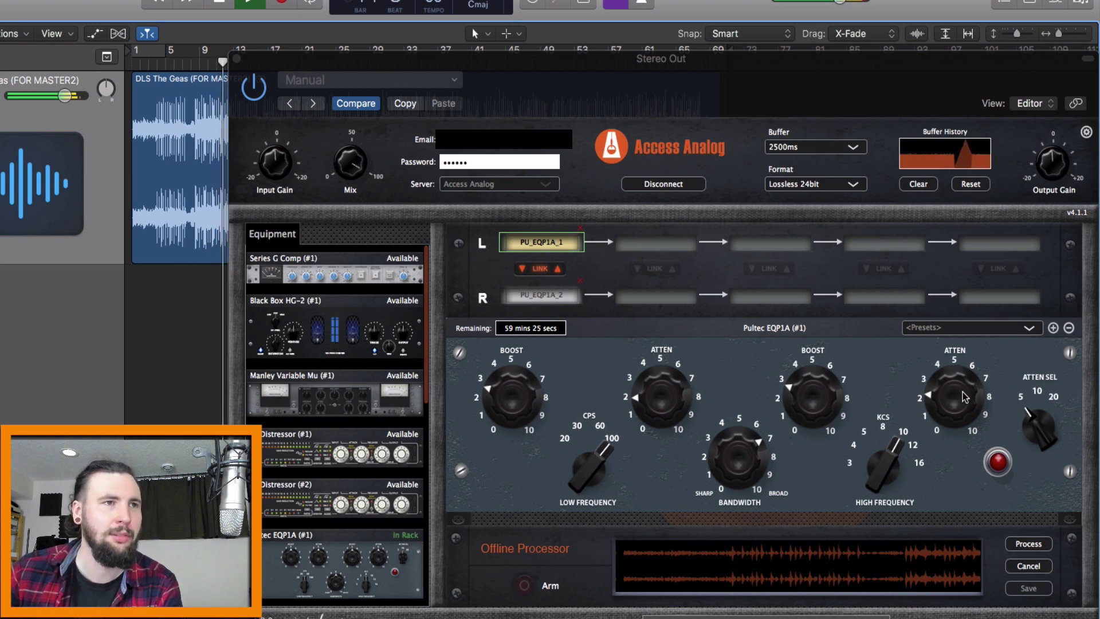
{"action": "left_click_drag", "start_coordinate": [965, 397], "coordinate": [983, 408]}
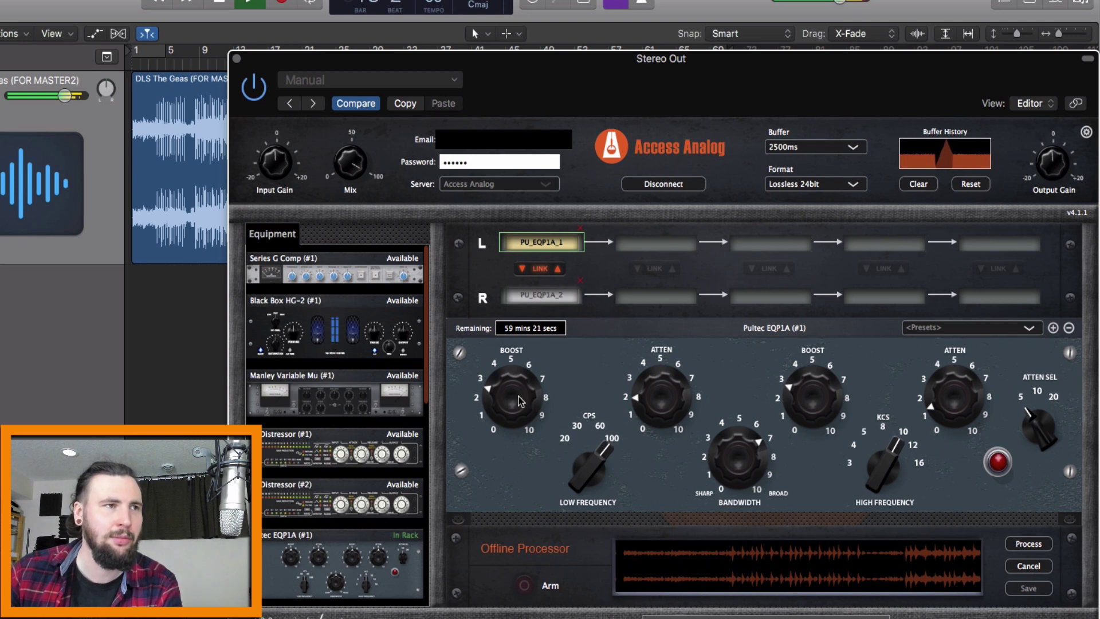
{"action": "left_click_drag", "start_coordinate": [520, 401], "coordinate": [510, 413]}
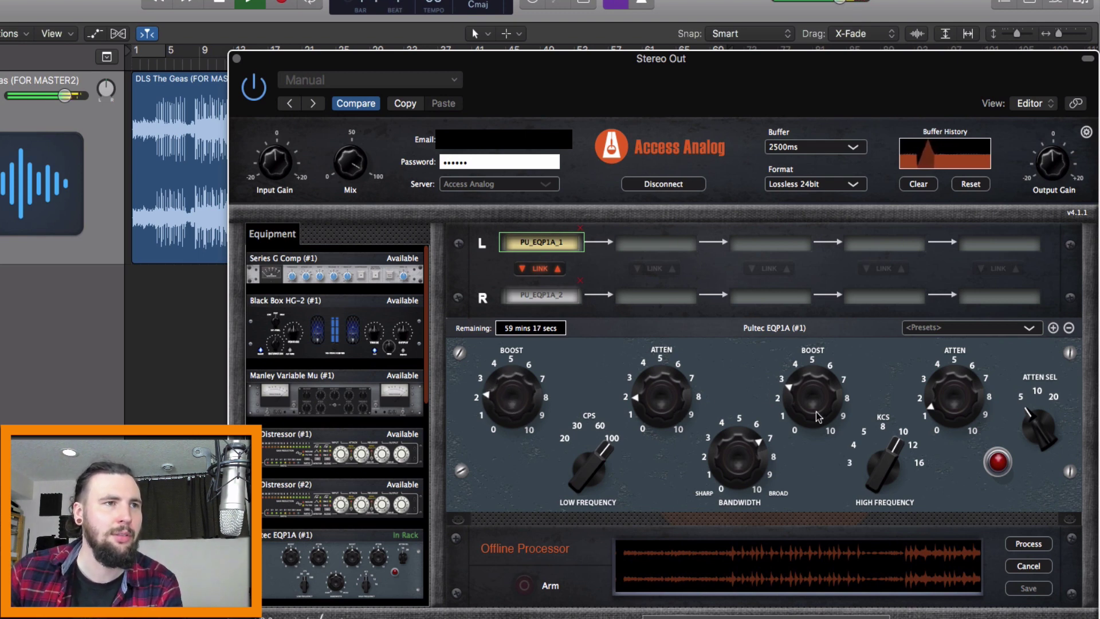
{"action": "left_click_drag", "start_coordinate": [819, 417], "coordinate": [829, 408]}
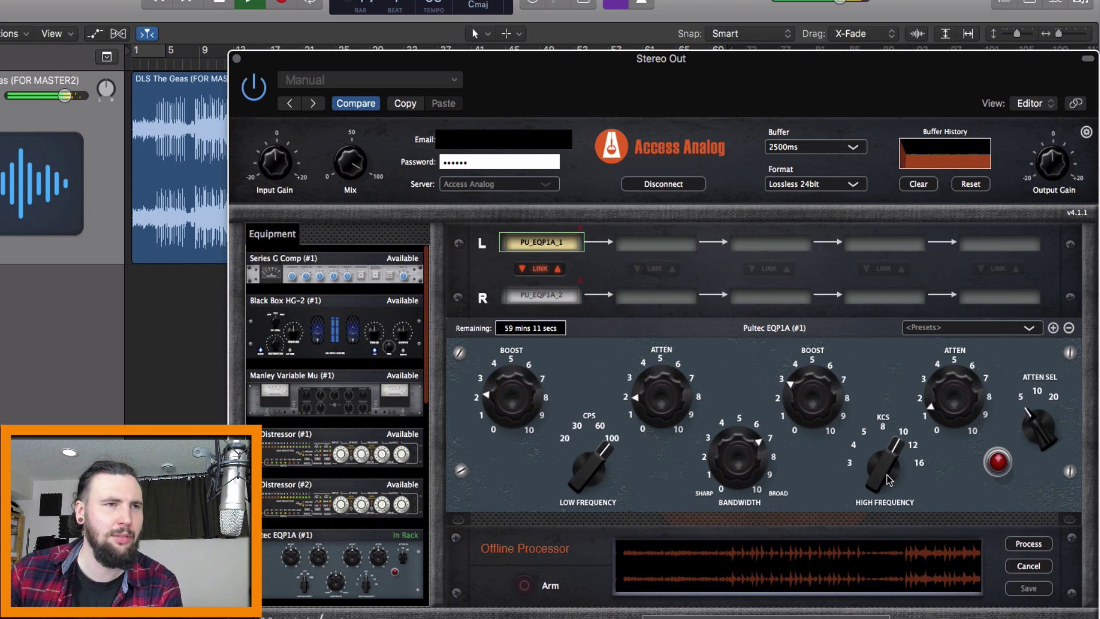
Step: Move the high boost frequency to 5 kHz and set high boost to about 5.5
{"action": "left_click_drag", "start_coordinate": [881, 489], "coordinate": [881, 506]}
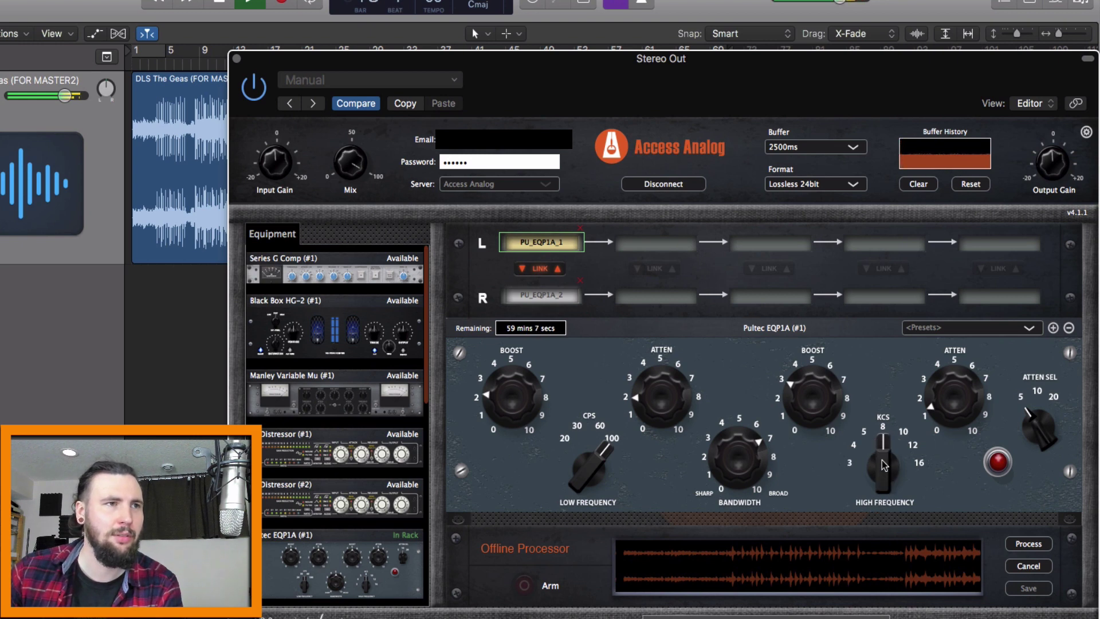
{"action": "left_click_drag", "start_coordinate": [885, 467], "coordinate": [882, 492]}
{"action": "mouse_move", "coordinate": [824, 424]}
{"action": "left_mouse_down"}
{"action": "mouse_move", "coordinate": [840, 414]}
{"action": "mouse_move", "coordinate": [805, 402]}
{"action": "mouse_move", "coordinate": [811, 438]}
{"action": "left_mouse_up"}
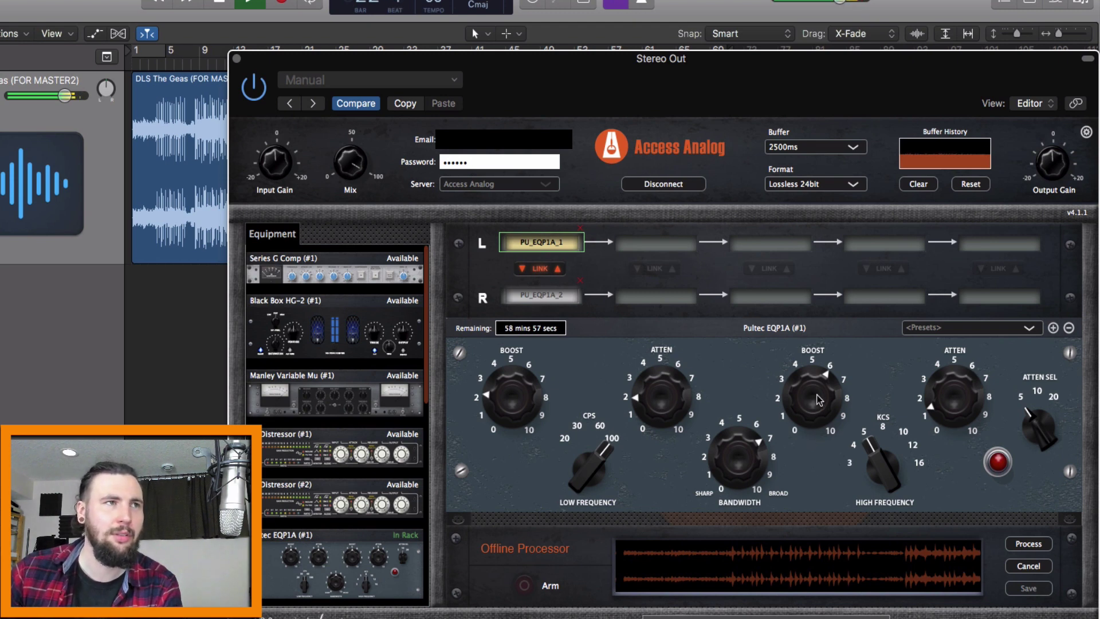
{"action": "mouse_move", "coordinate": [818, 400]}
{"action": "left_mouse_down"}
{"action": "mouse_move", "coordinate": [820, 416]}
{"action": "mouse_move", "coordinate": [808, 409]}
{"action": "left_mouse_up"}
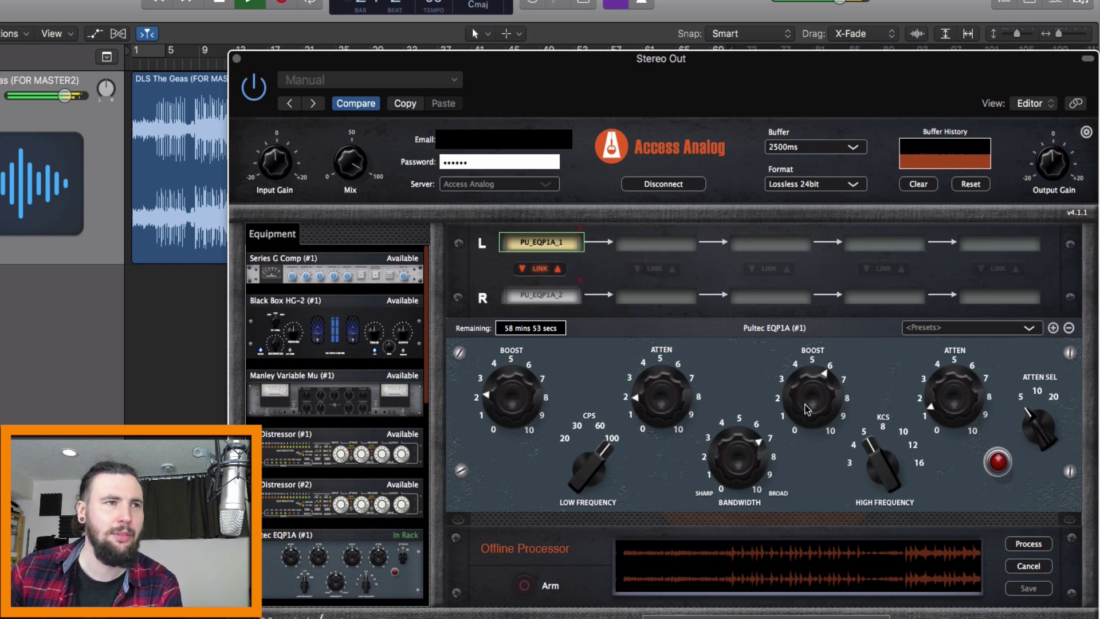
Step: Ease back the high attenuation slightly and trim the Mix and Output Gain knobs
{"action": "left_click_drag", "start_coordinate": [977, 399], "coordinate": [977, 403]}
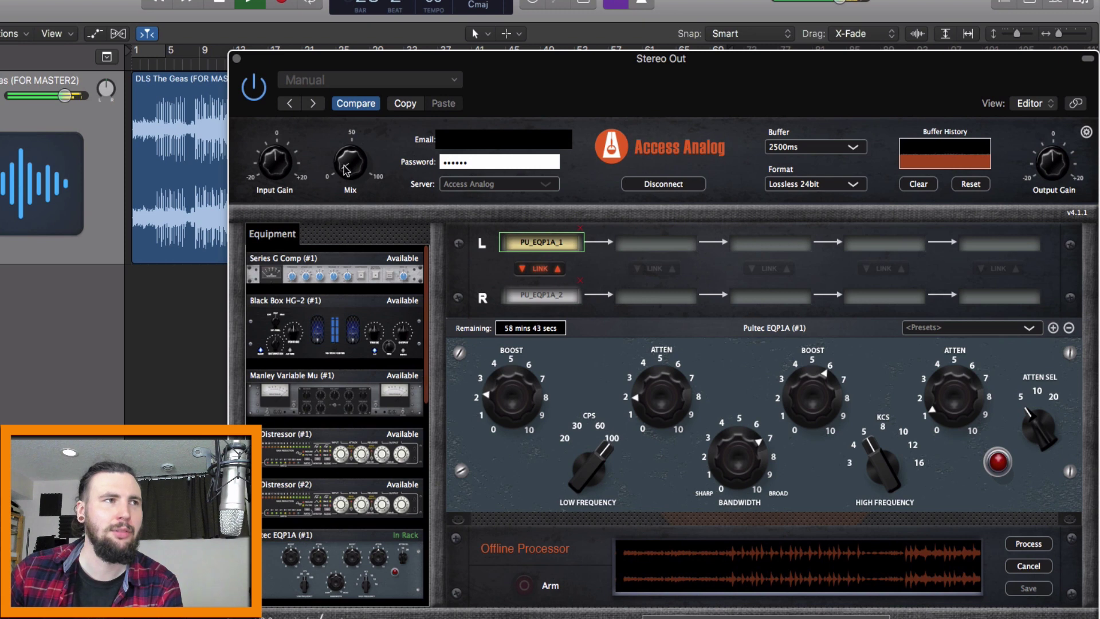
{"action": "left_click_drag", "start_coordinate": [347, 171], "coordinate": [350, 156]}
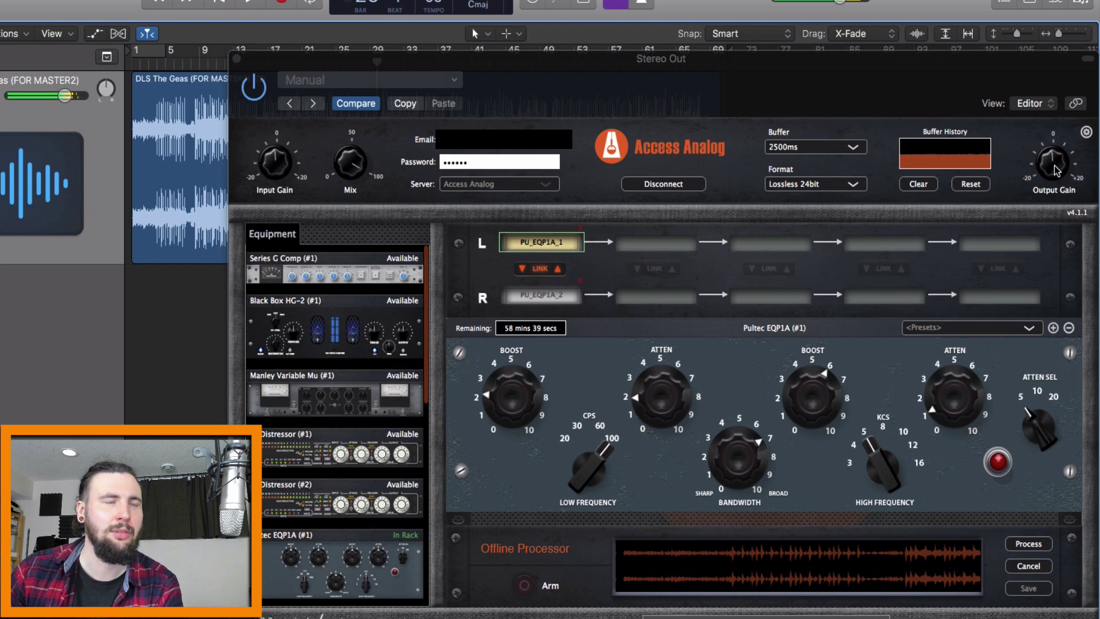
{"action": "left_click_drag", "start_coordinate": [1056, 172], "coordinate": [1054, 168]}
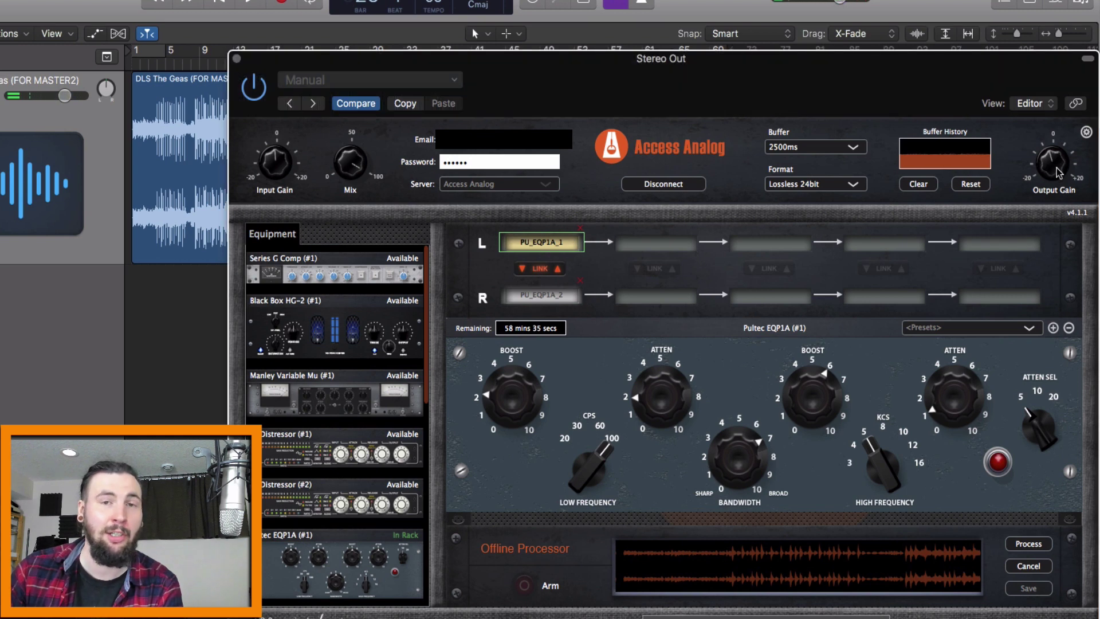
Step: Play the song through the Pultec pair, keeping Lossless 24bit as the streaming format
{"action": "key", "text": "space"}
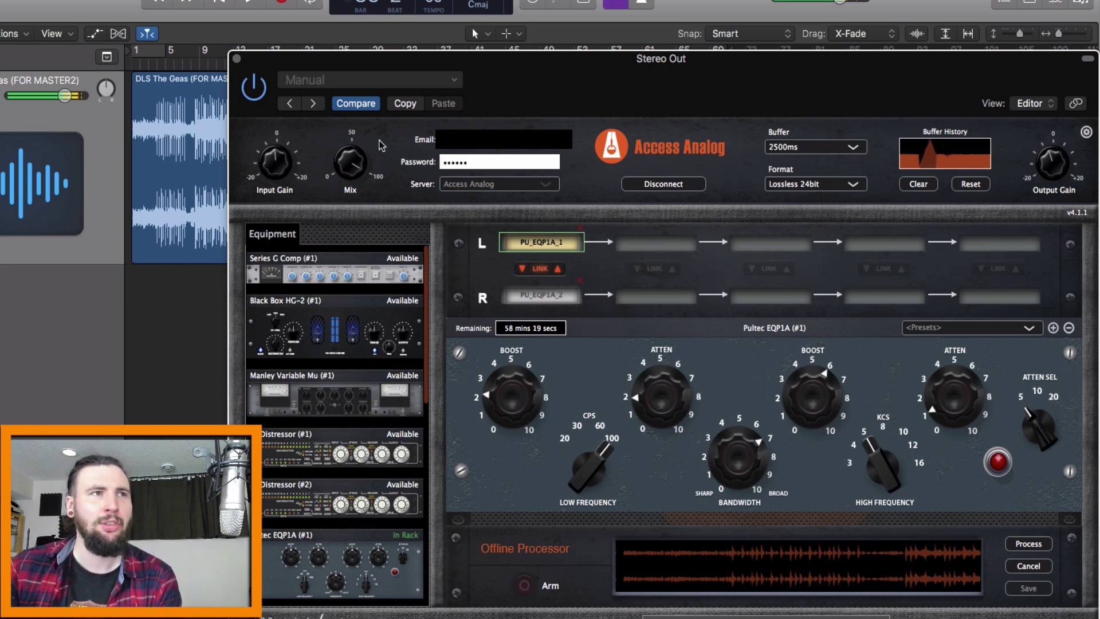
{"action": "left_click", "coordinate": [829, 186]}
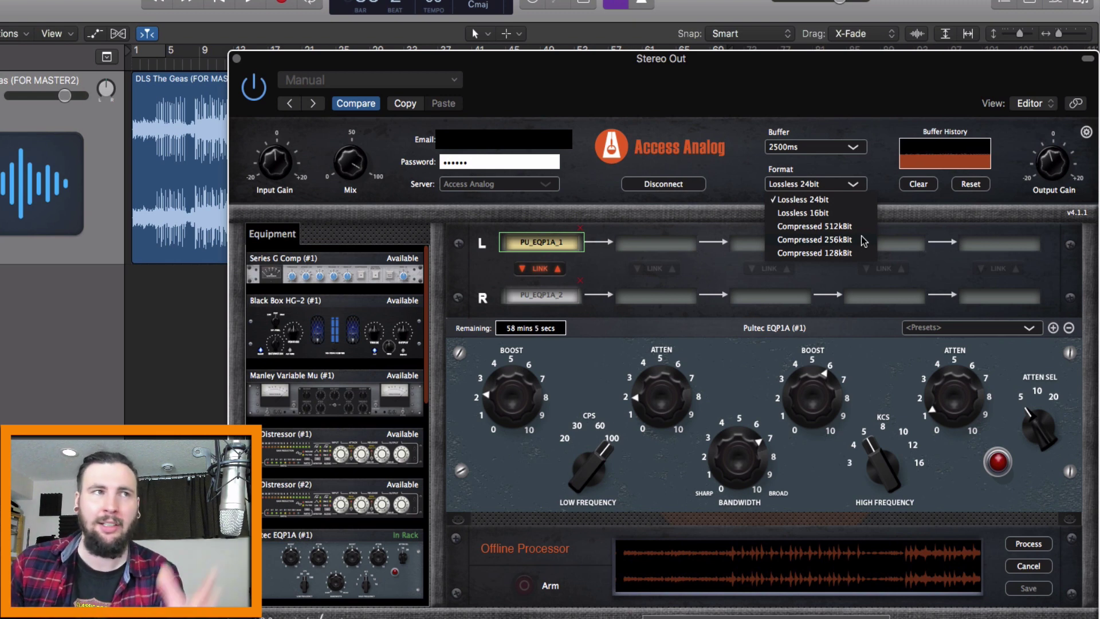
{"action": "left_click", "coordinate": [866, 186]}
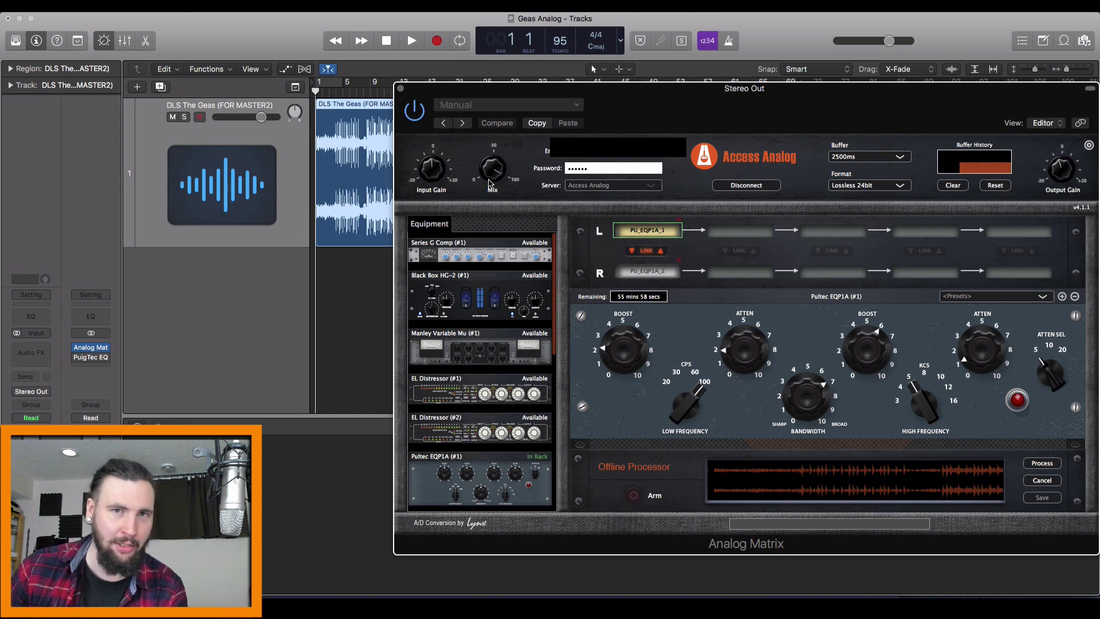
Step: Move the Analog Matrix insert onto the song track and route its output to Bus 1
{"action": "mouse_move", "coordinate": [93, 359]}
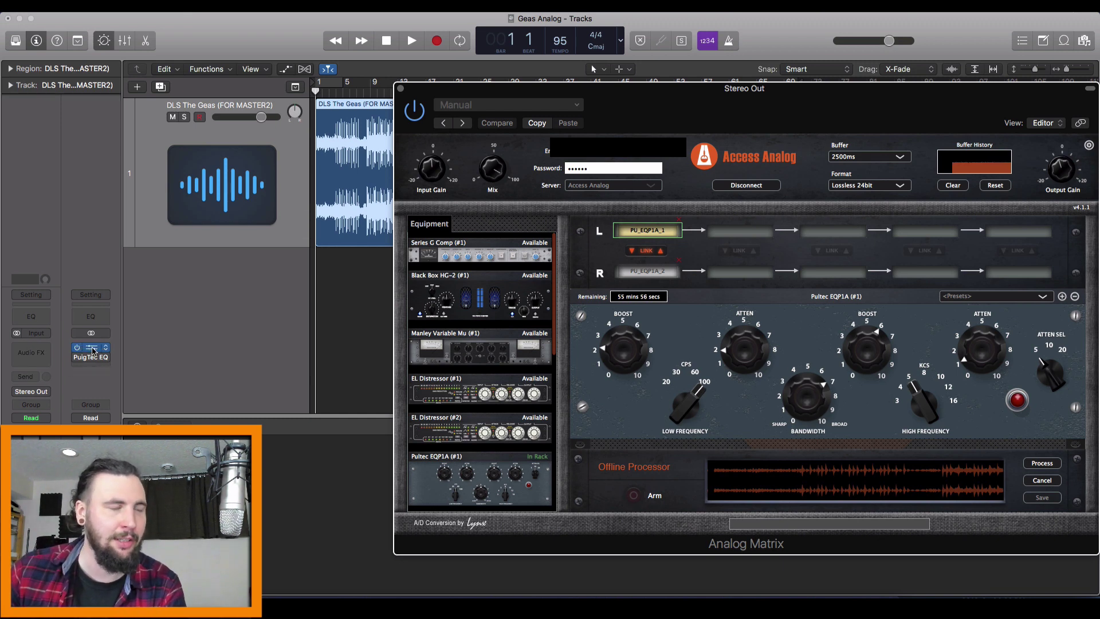
{"action": "left_click_drag", "start_coordinate": [35, 352], "coordinate": [32, 348]}
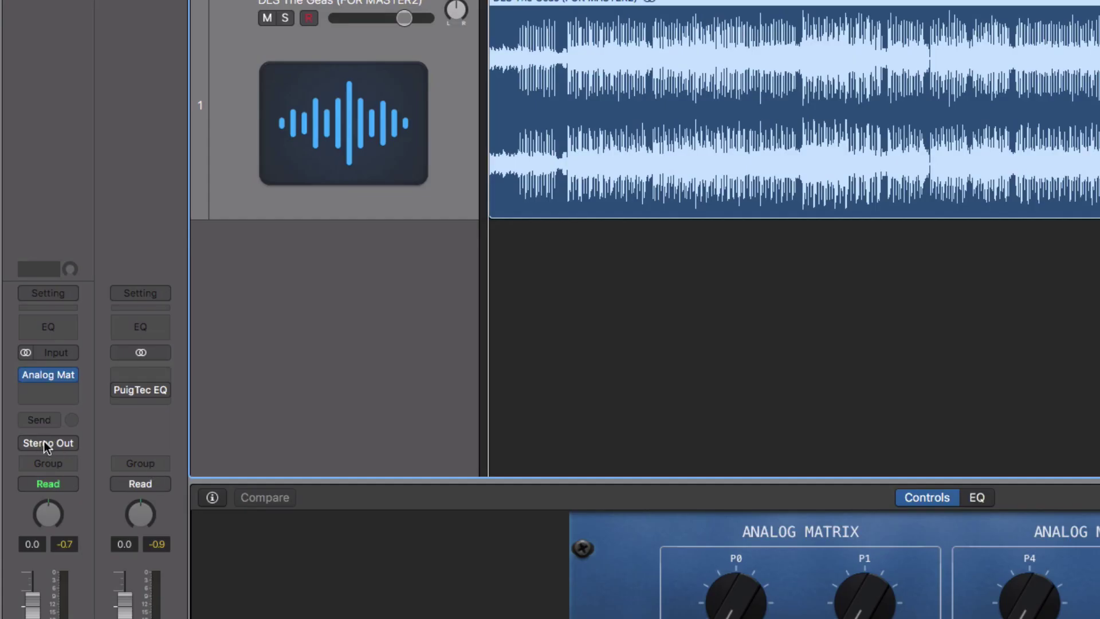
{"action": "left_click", "coordinate": [45, 443]}
{"action": "mouse_move", "coordinate": [109, 506]}
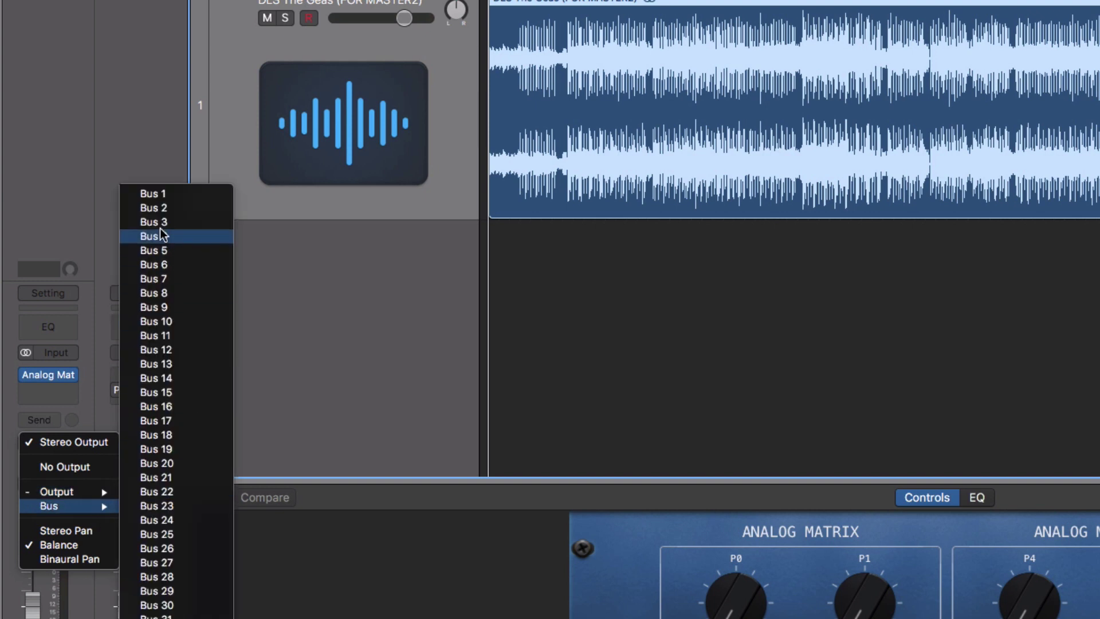
{"action": "left_click", "coordinate": [173, 196]}
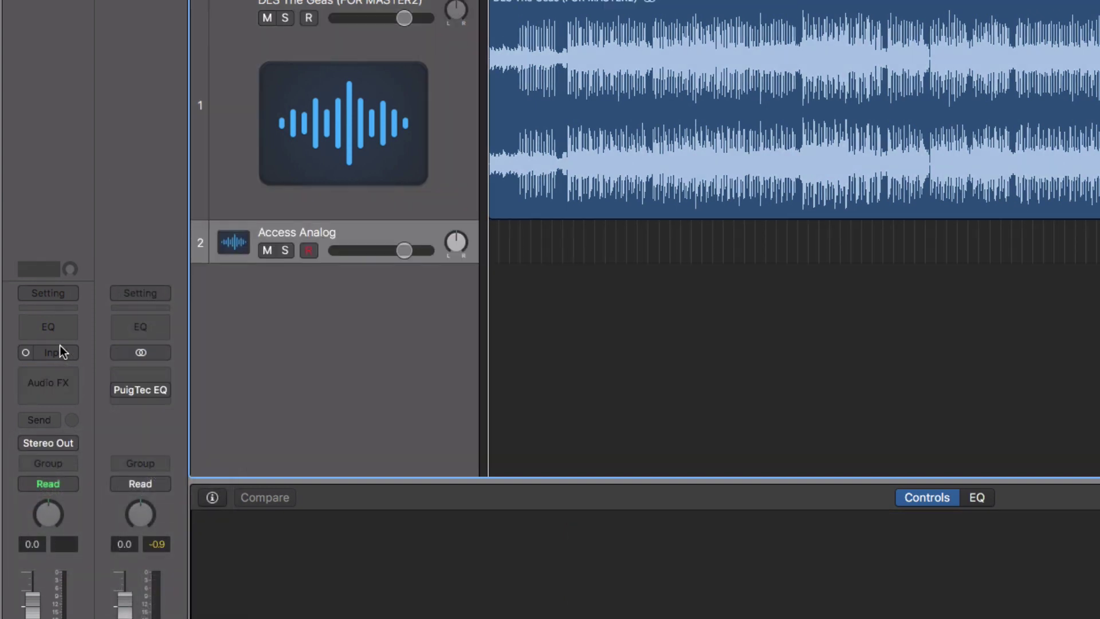
Step: Set the new Access Analog track's input to Bus 1 and start recording
{"action": "left_click", "coordinate": [64, 352]}
{"action": "mouse_move", "coordinate": [90, 377]}
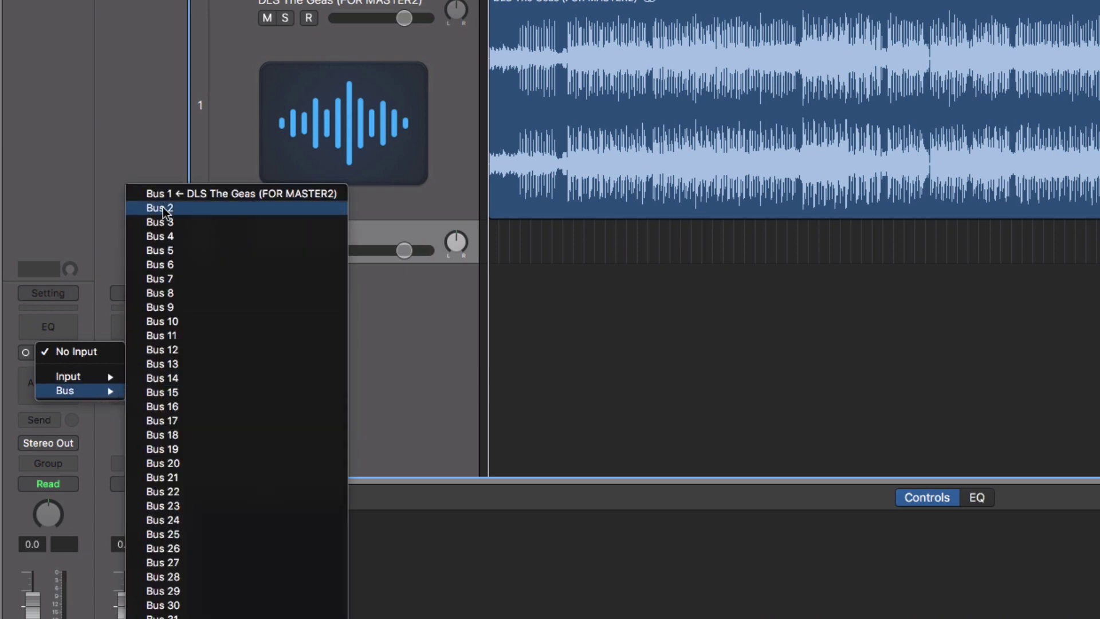
{"action": "left_click", "coordinate": [173, 195]}
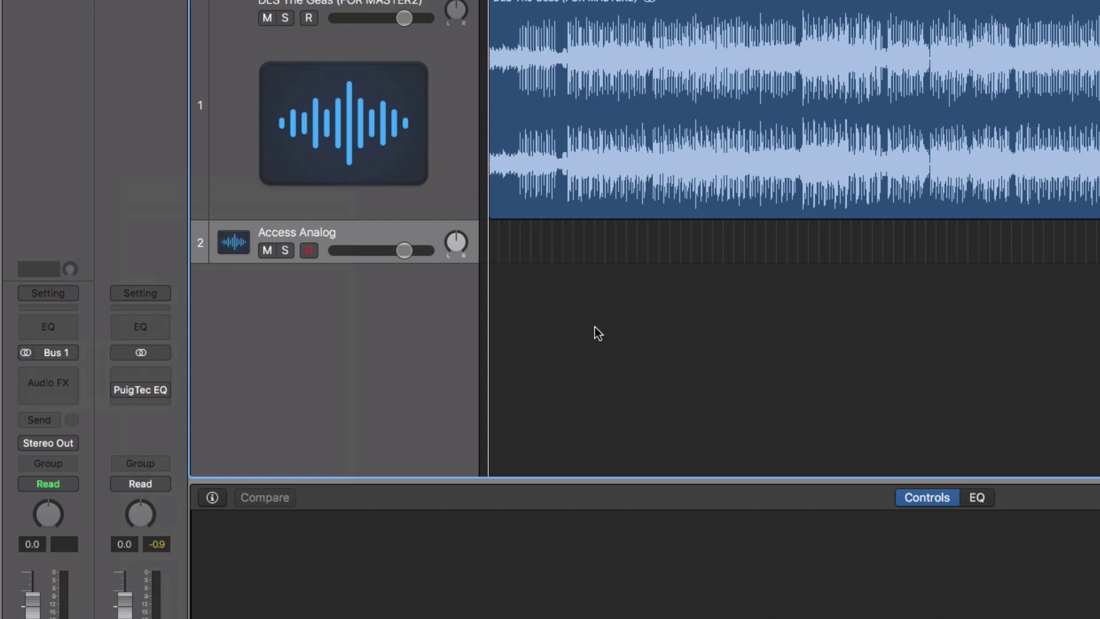
{"action": "key", "text": "r"}
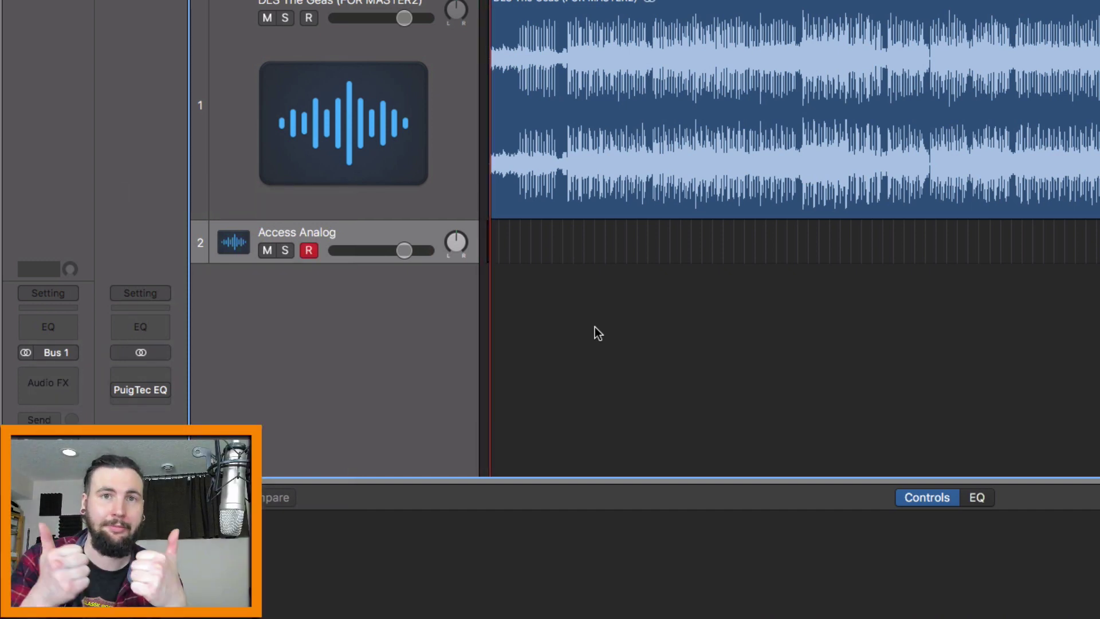
Step: Select the original song track once the recording has finished
{"action": "key", "text": "Up"}
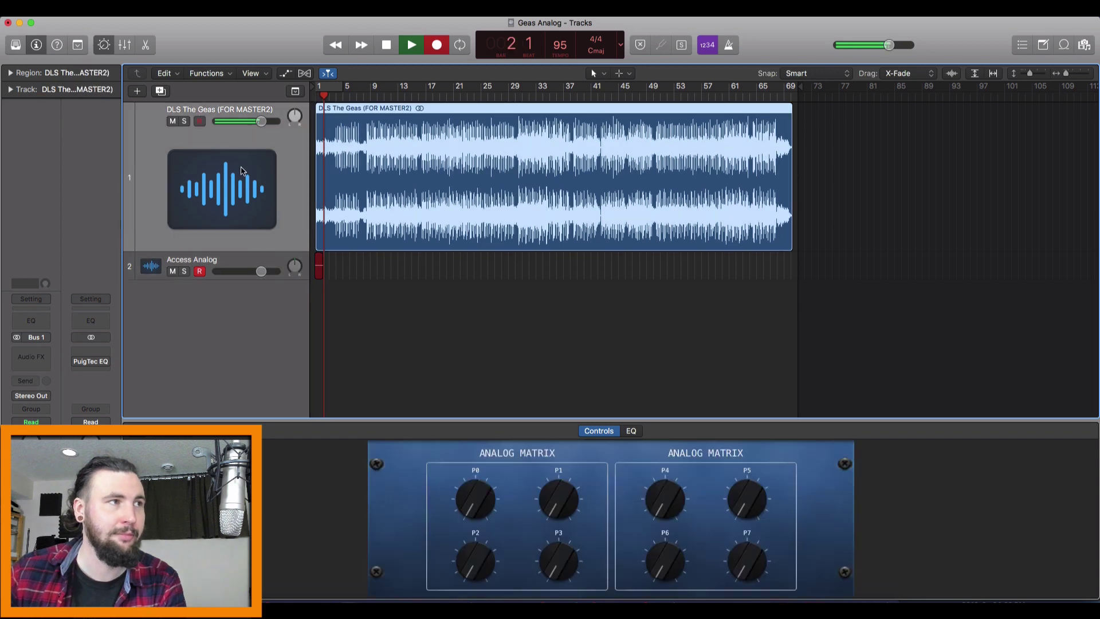
{"action": "left_click", "coordinate": [39, 365]}
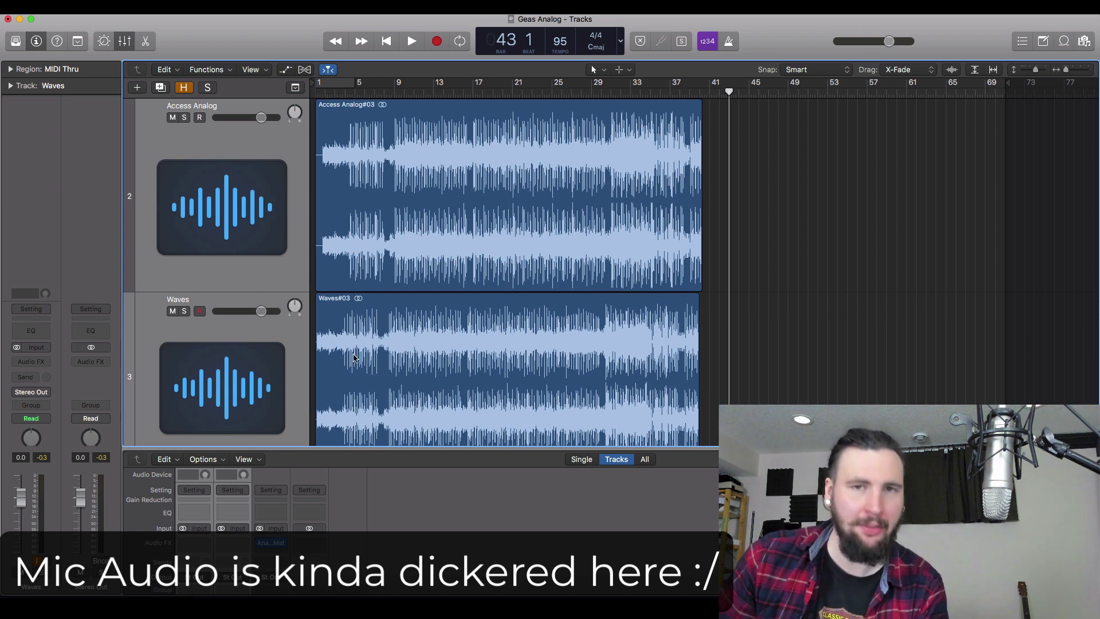
Step: Zoom in on the song start, place the playhead at bar 1 beat 4, and shift Access Analog#03 later
{"action": "left_click", "coordinate": [358, 90]}
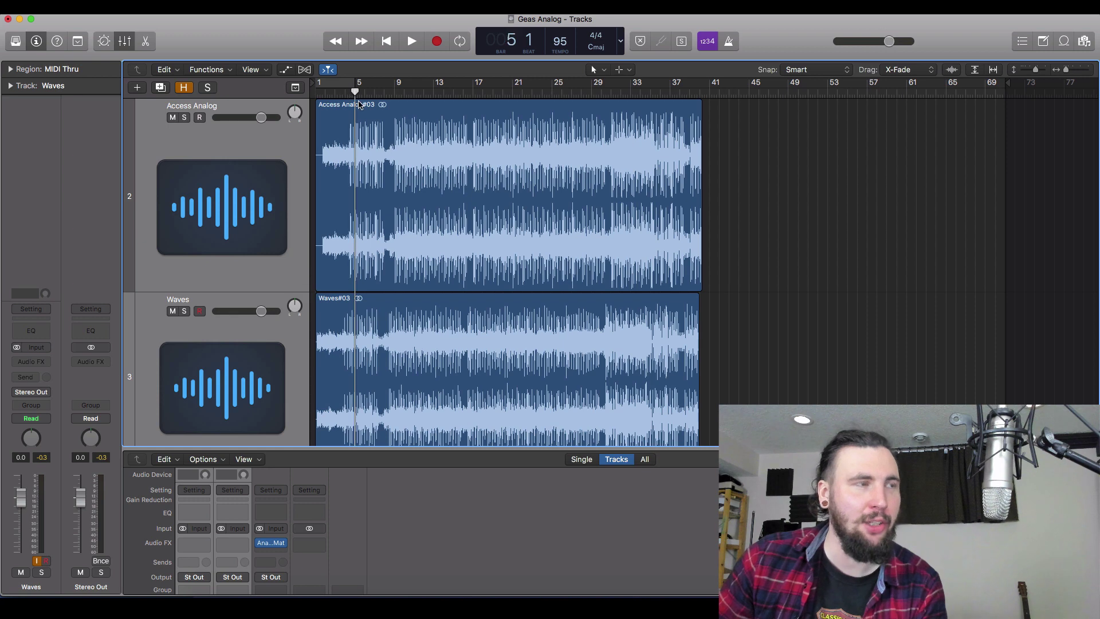
{"action": "key", "text": "super+Right"}
{"action": "key", "text": "super+Right"}
{"action": "key", "text": "super+Right"}
{"action": "scroll", "coordinate": [363, 226], "scroll_direction": "left", "scroll_amount": 5}
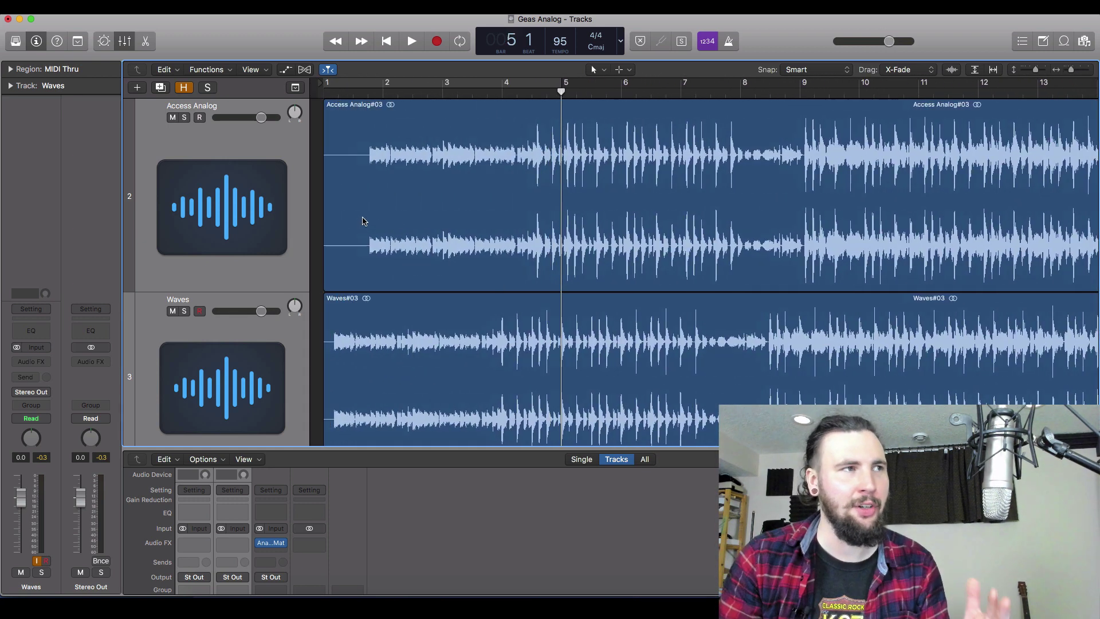
{"action": "left_click", "coordinate": [358, 94]}
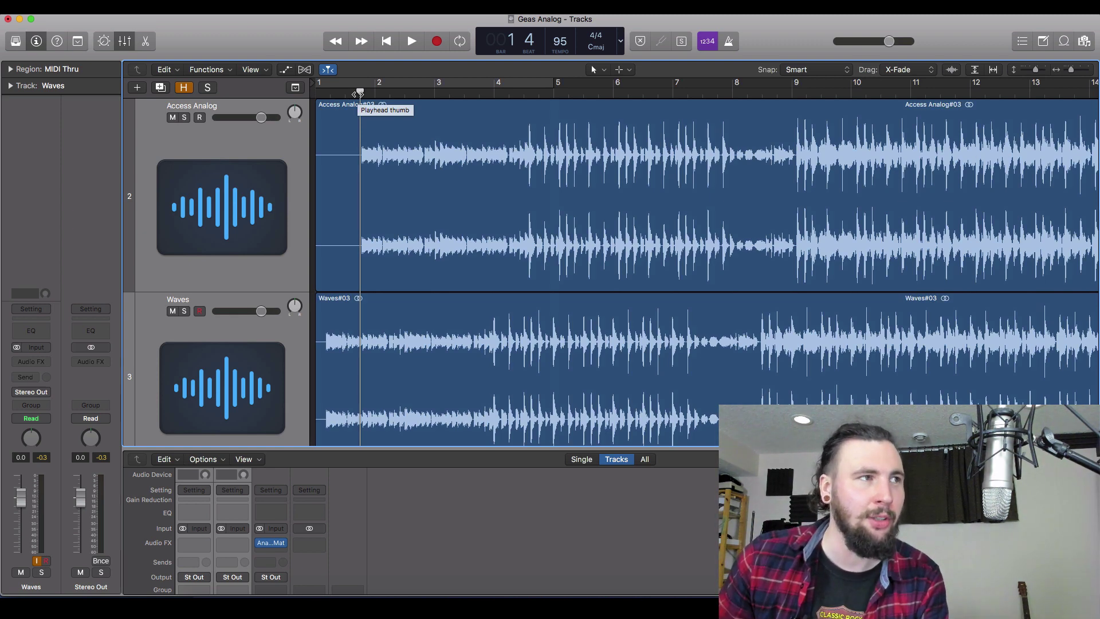
{"action": "mouse_move", "coordinate": [365, 262]}
{"action": "left_mouse_down"}
{"action": "mouse_move", "coordinate": [414, 265]}
{"action": "mouse_move", "coordinate": [377, 268]}
{"action": "left_mouse_up"}
Step: At tick-level zoom, align Access Analog#03 with the Waves#03 waveform using 1 1 4 as reference
{"action": "key", "text": "super+Right"}
{"action": "key", "text": "super+Right"}
{"action": "key", "text": "super+Right"}
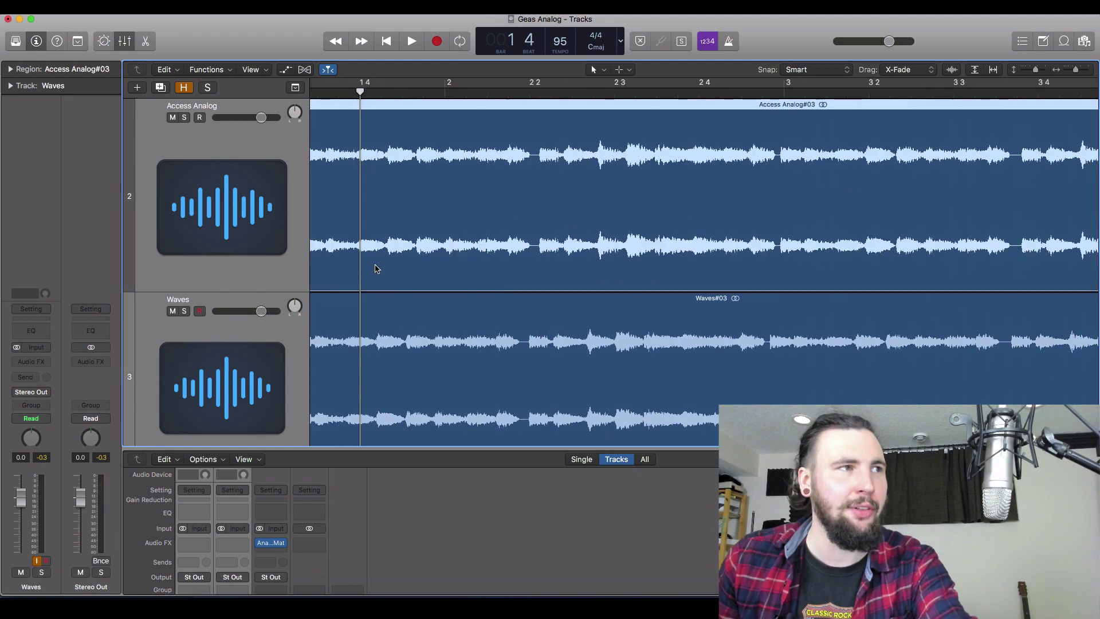
{"action": "key", "text": "super+Right"}
{"action": "key", "text": "super+Right"}
{"action": "key", "text": "super+Right"}
{"action": "key", "text": "super+Right"}
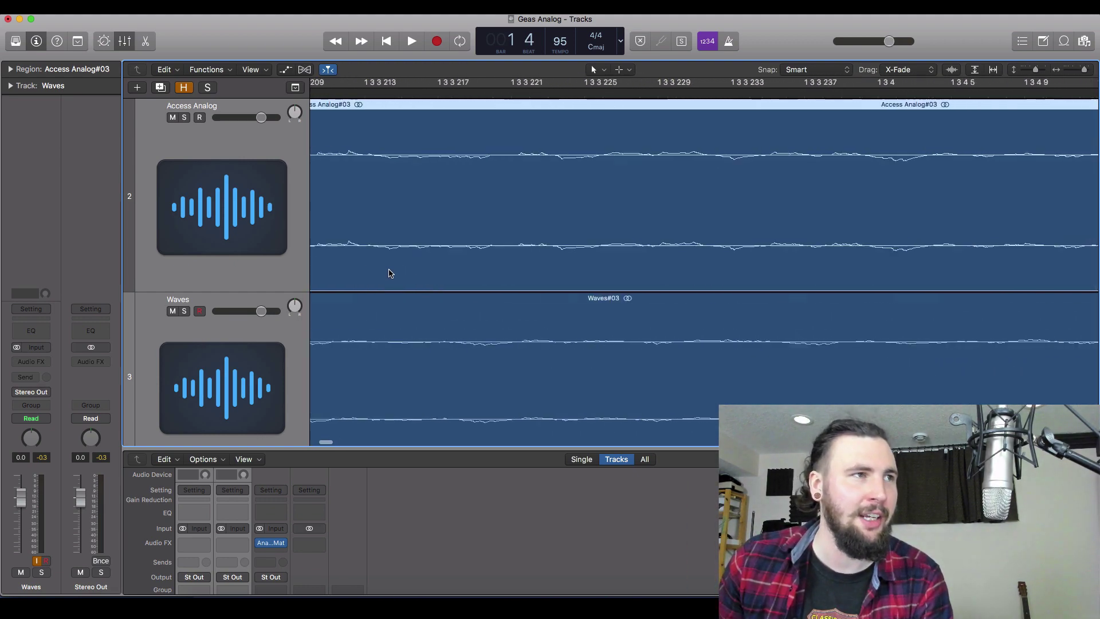
{"action": "scroll", "coordinate": [388, 274], "scroll_direction": "left", "scroll_amount": 15}
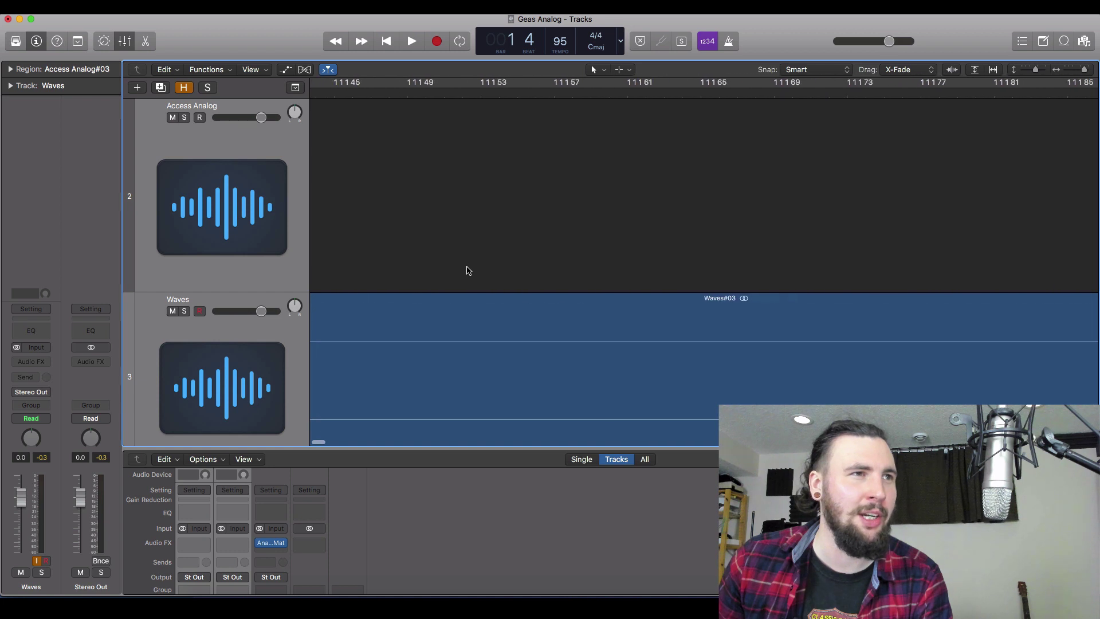
{"action": "scroll", "coordinate": [468, 271], "scroll_direction": "right", "scroll_amount": 15}
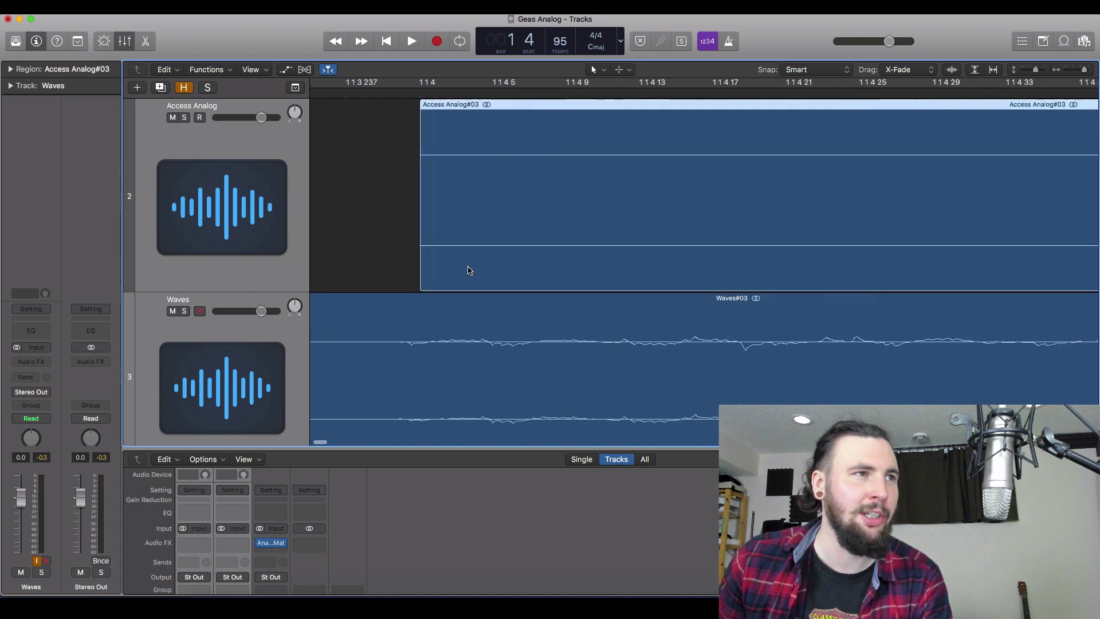
{"action": "left_click_drag", "start_coordinate": [468, 271], "coordinate": [498, 208]}
{"action": "left_click_drag", "start_coordinate": [438, 92], "coordinate": [487, 97]}
{"action": "left_click_drag", "start_coordinate": [550, 264], "coordinate": [561, 262]}
{"action": "left_click", "coordinate": [624, 380]}
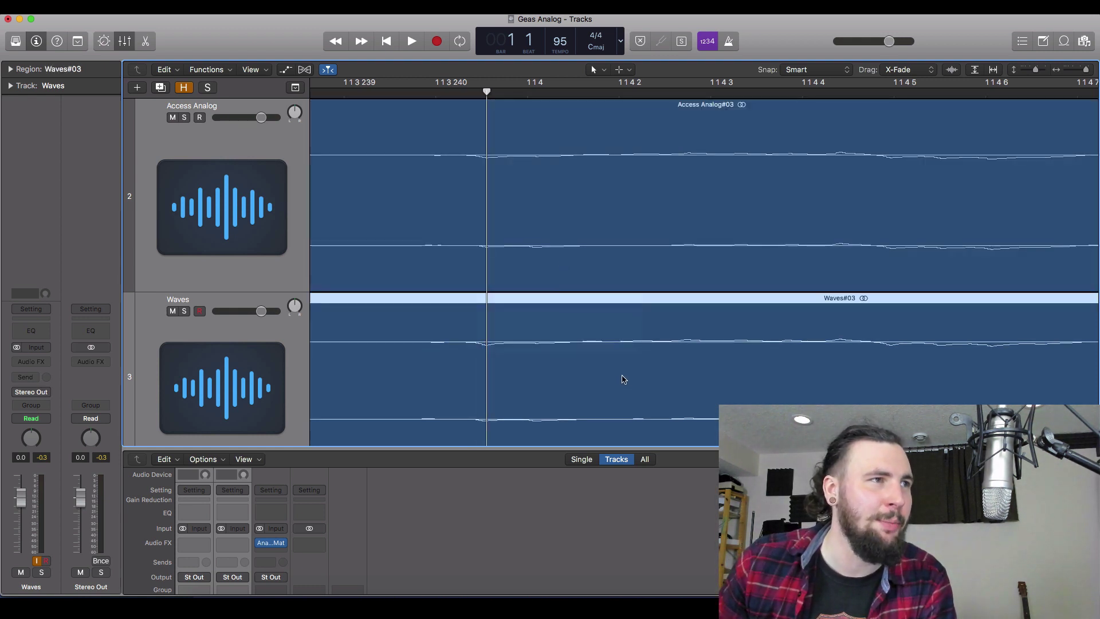
{"action": "scroll", "coordinate": [624, 380], "scroll_direction": "down", "scroll_amount": 15}
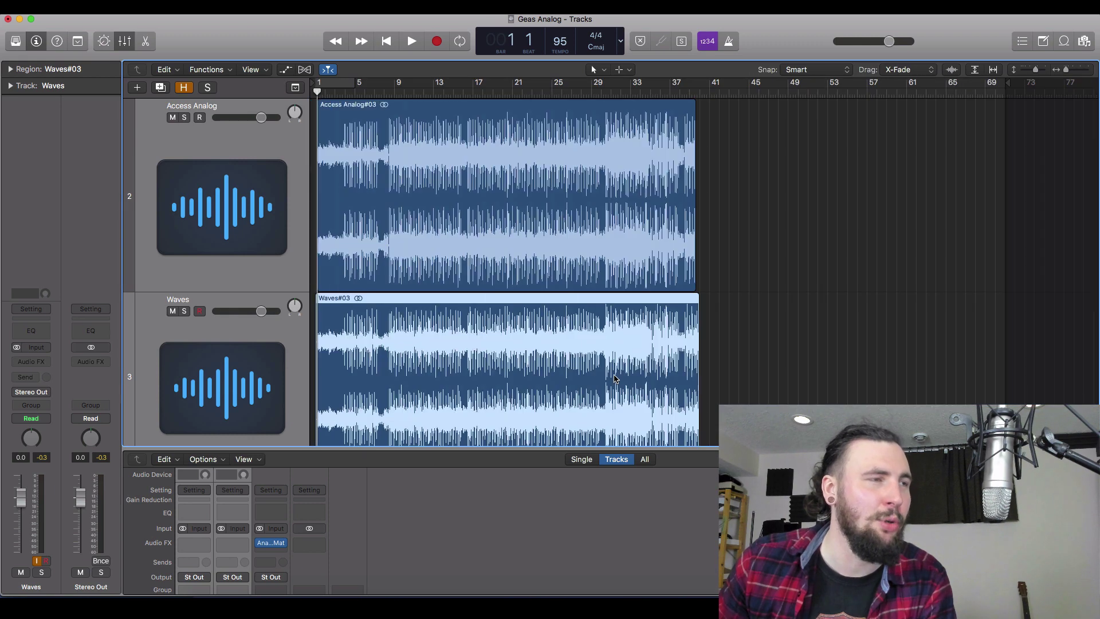
{"action": "left_click", "coordinate": [858, 251]}
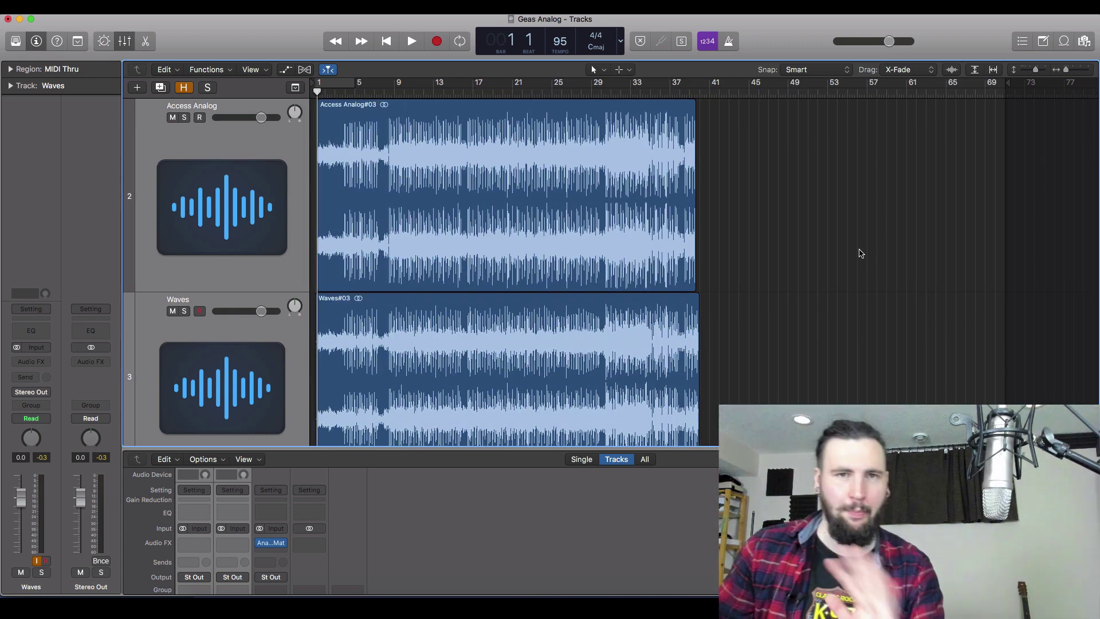